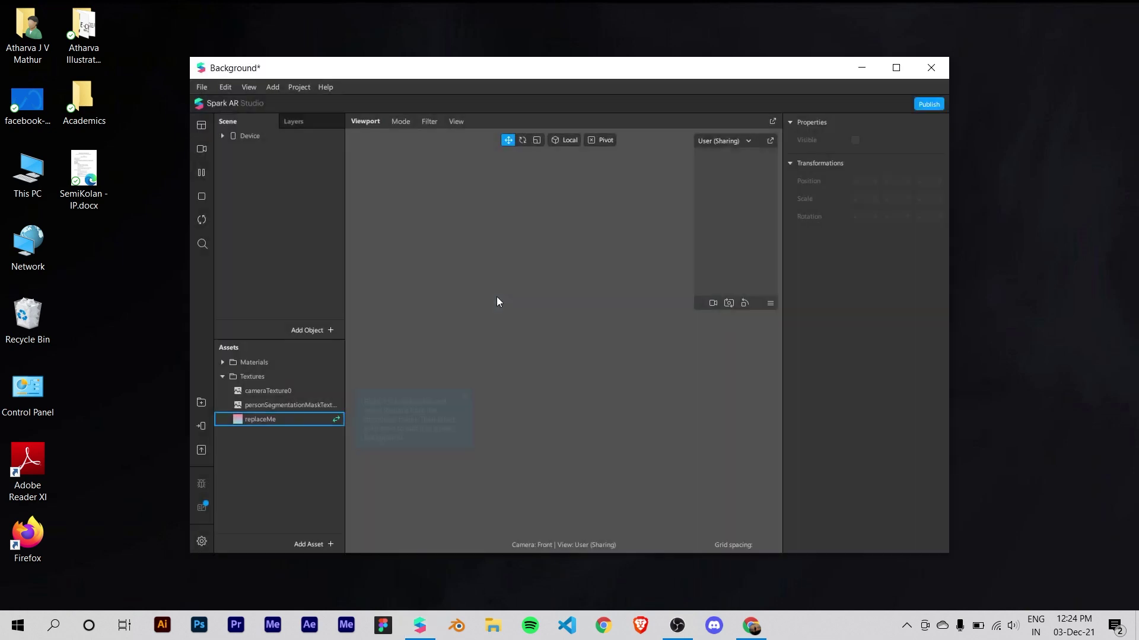
# Replace the replaceMe texture with the tj-holowaychuk-1EYMue_AwDw-unsplash JPG from Downloads.
pyautogui.click(265, 420)
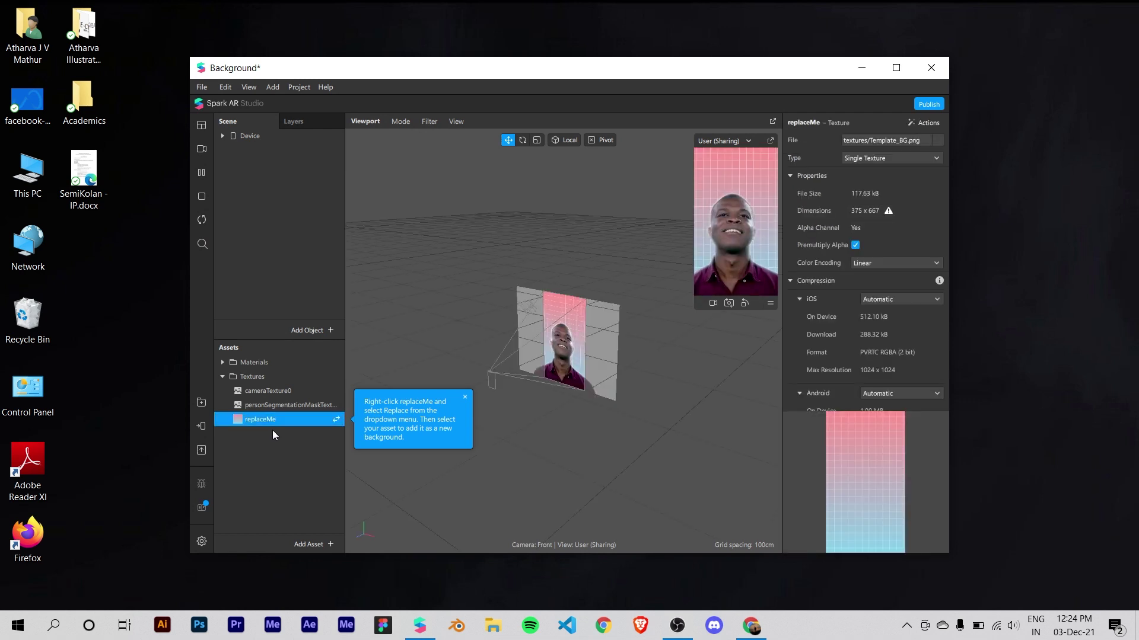
pyautogui.rightClick(282, 419)
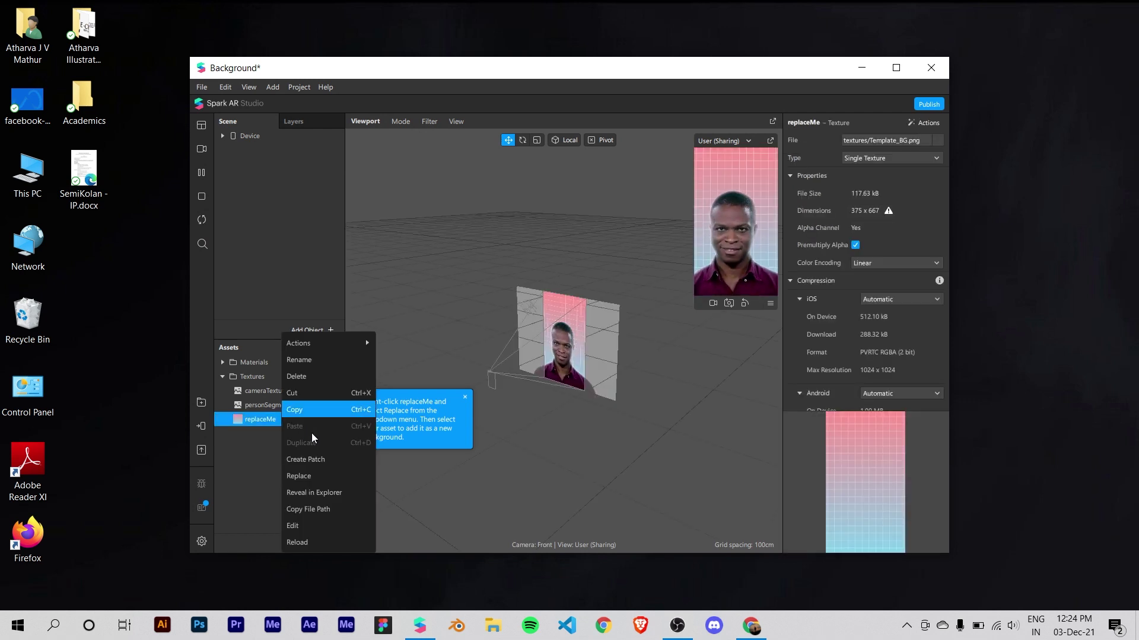
pyautogui.click(324, 477)
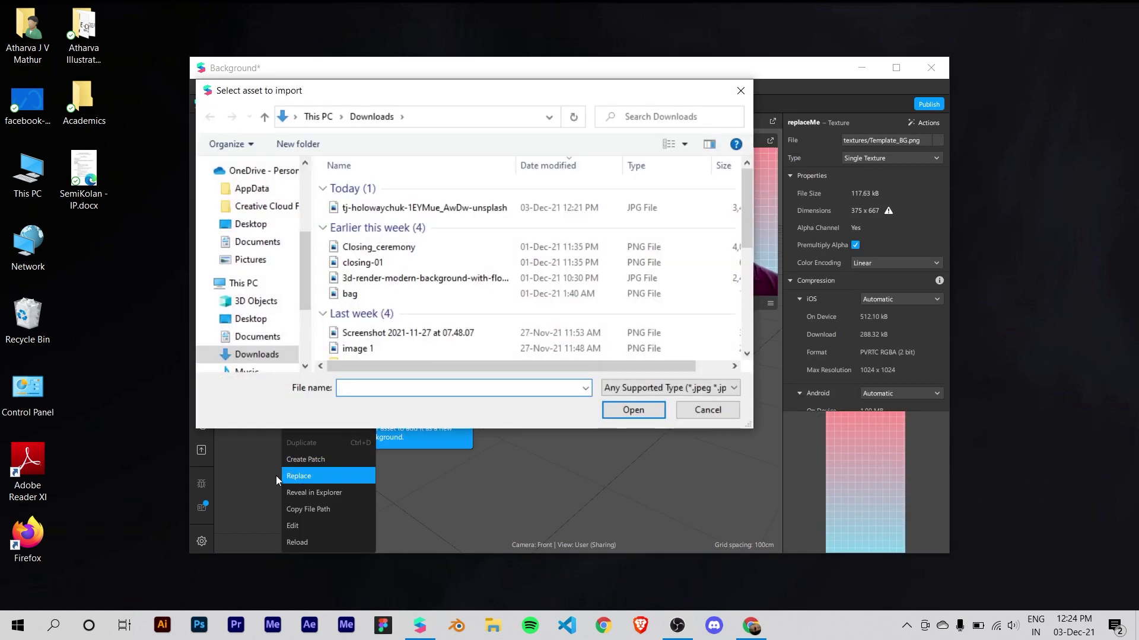
pyautogui.doubleClick(362, 208)
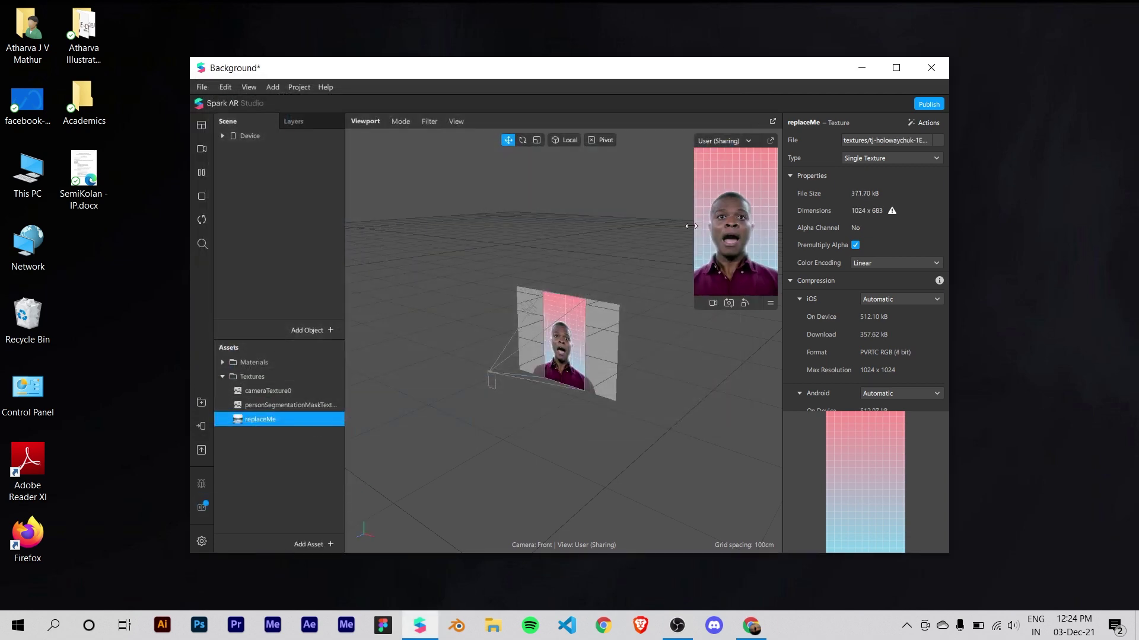
# Enlarge the device preview to inspect the new background and maximize the program window.
pyautogui.moveTo(694, 223); pyautogui.dragTo(581, 237)
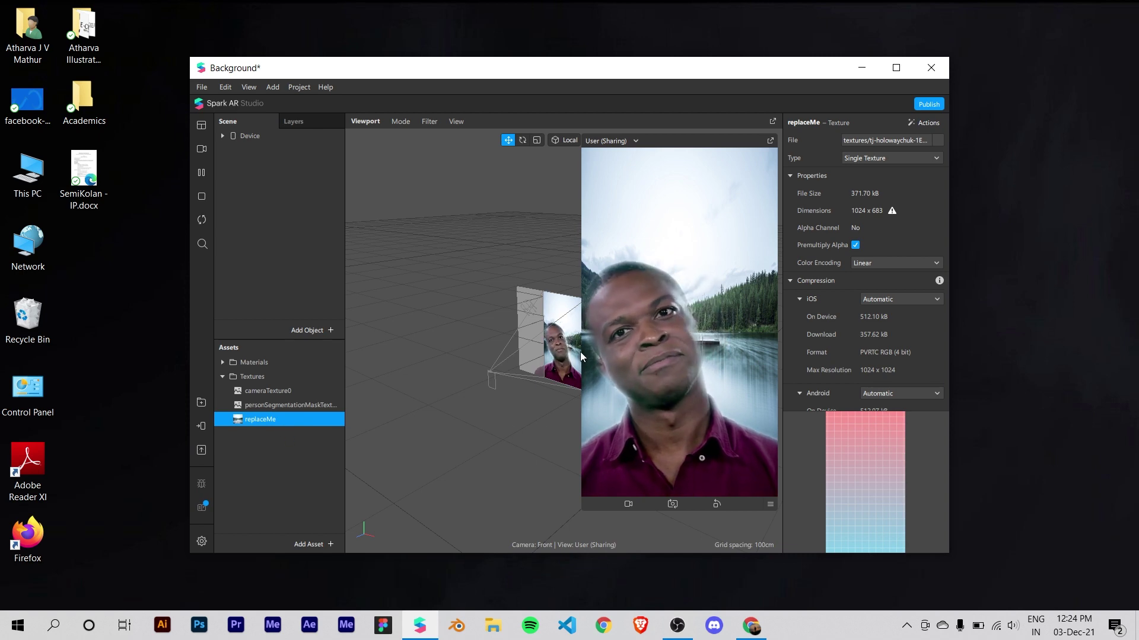
pyautogui.moveTo(582, 331)
pyautogui.mouseDown()
pyautogui.moveTo(604, 331)
pyautogui.moveTo(559, 331)
pyautogui.mouseUp()
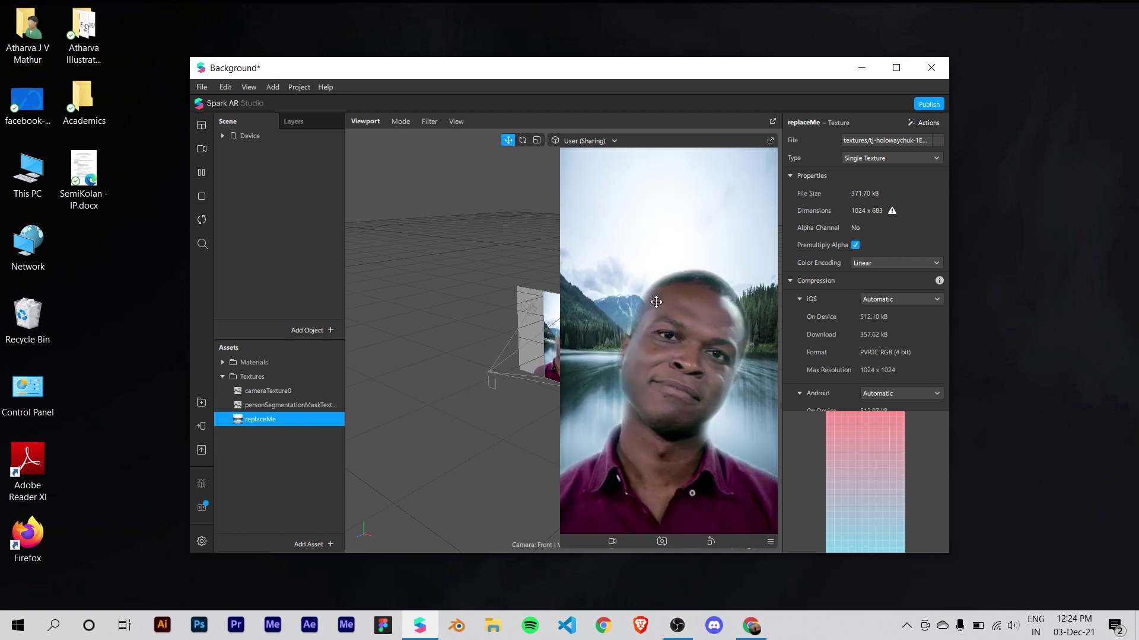
pyautogui.click(895, 70)
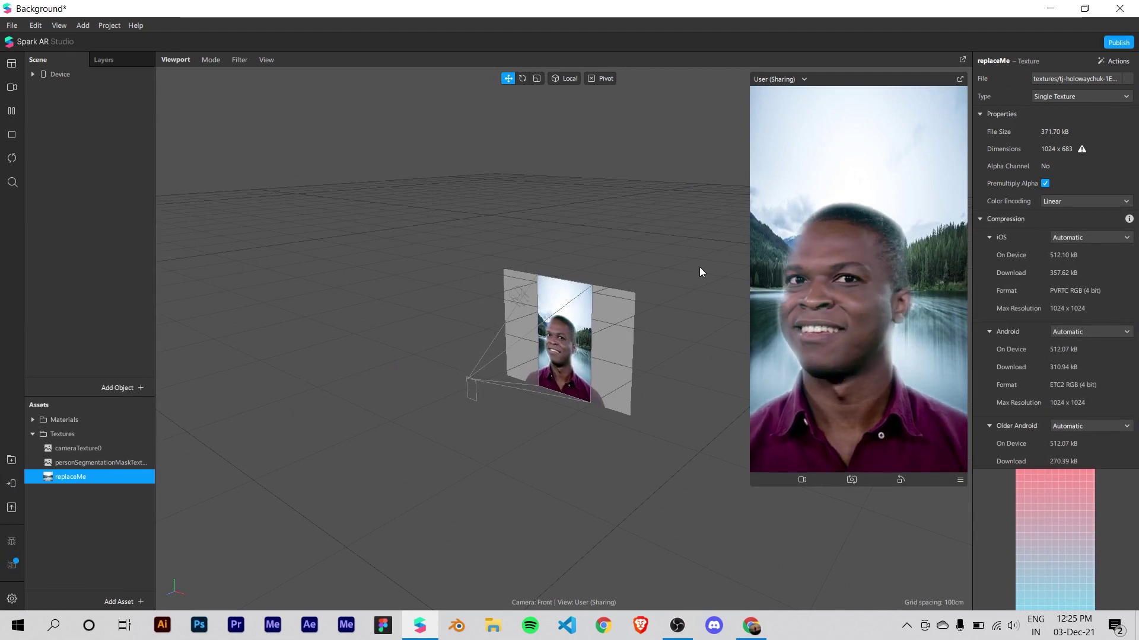
# Upload the project to Spark AR Hub as a new effect without a demo video.
pyautogui.click(1119, 42)
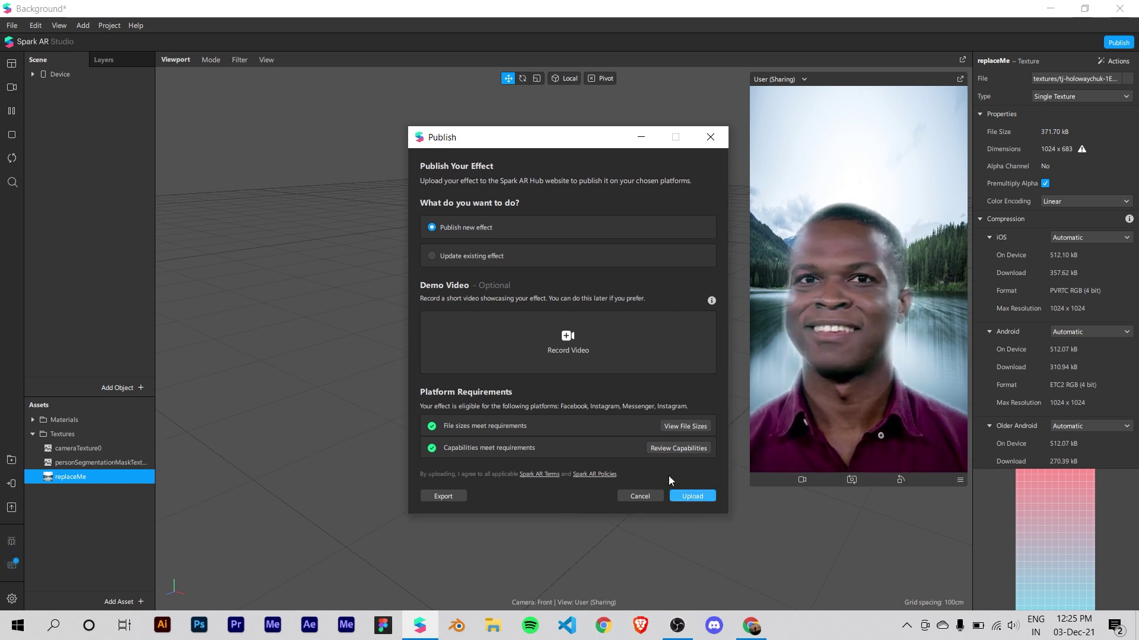
pyautogui.click(691, 496)
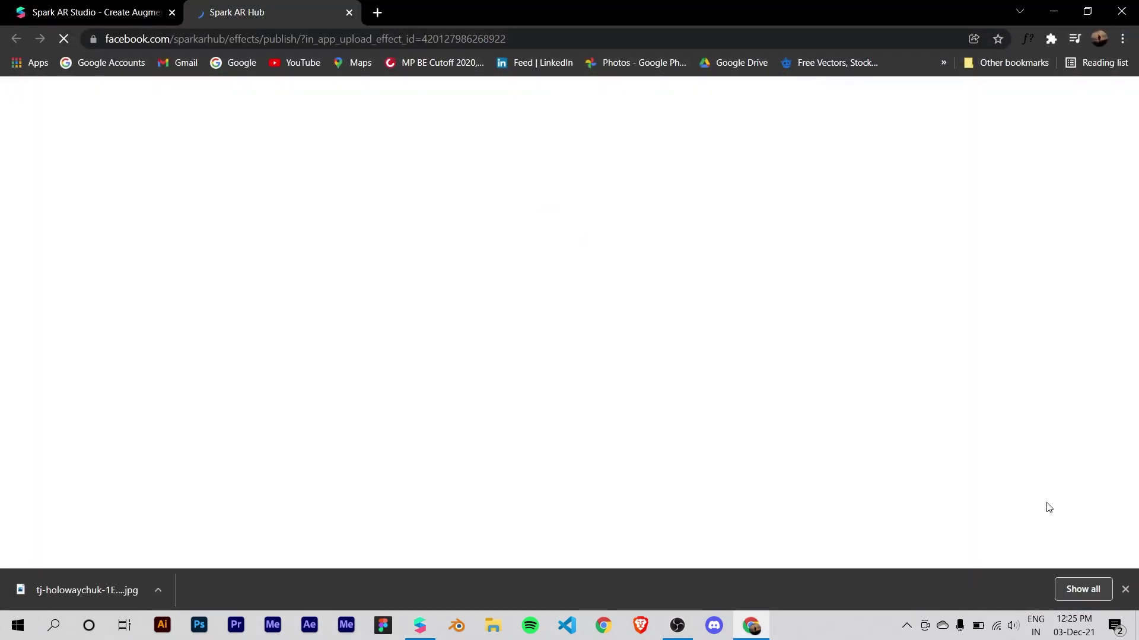
pyautogui.click(1124, 591)
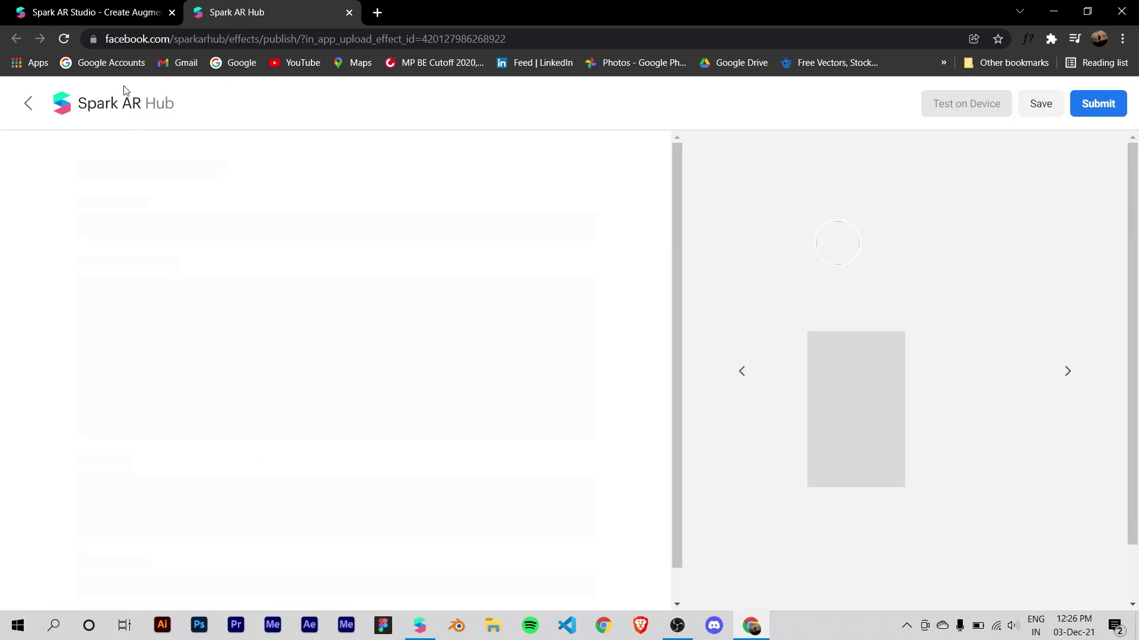
# Name the effect Background in the publishing form.
pyautogui.scroll(-1, 629, 264)
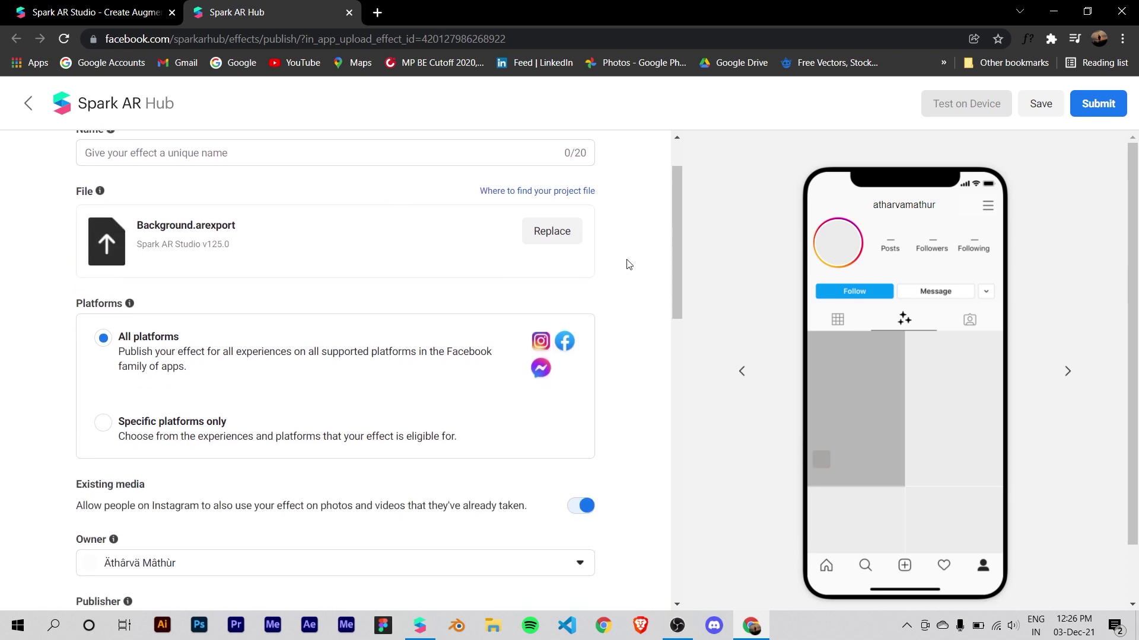
pyautogui.scroll(-1, 211, 295)
pyautogui.scroll(2, 148, 261)
pyautogui.click(169, 228)
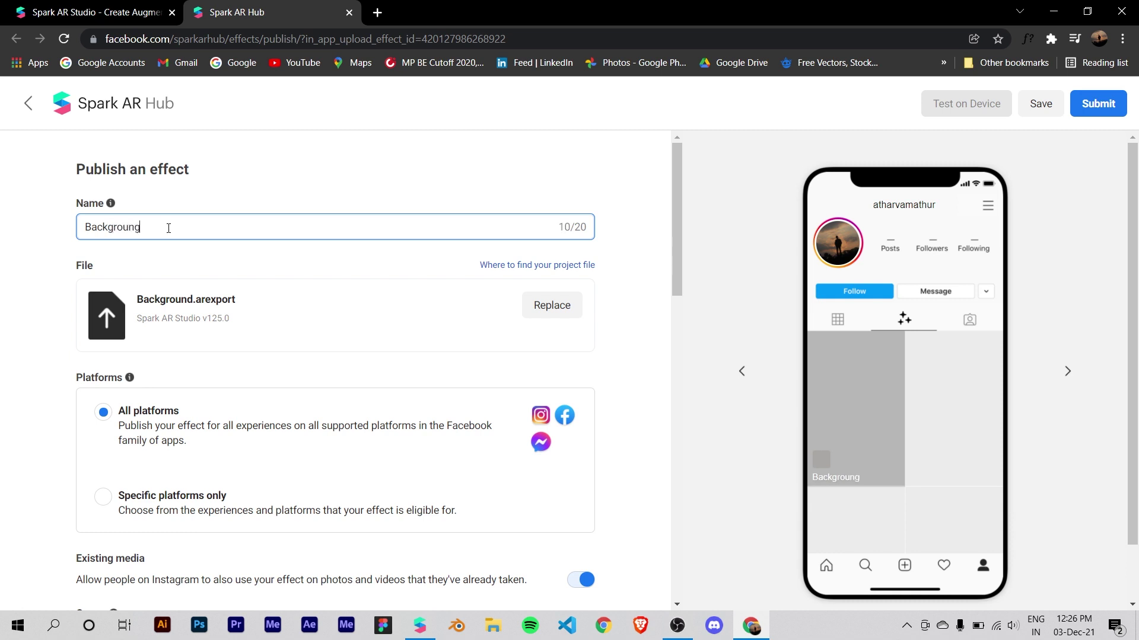
pyautogui.scroll(-1, 298, 269)
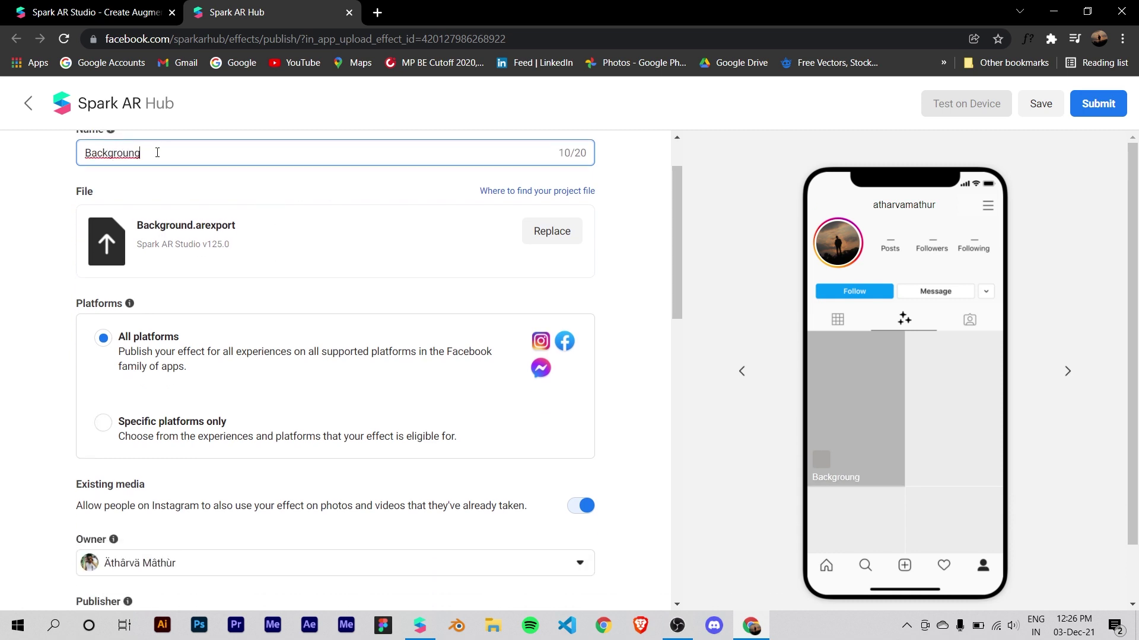
# Restrict publishing to specific platforms, with Instagram on for sharing and video calling, and Facebook and Messenger off.
pyautogui.scroll(-1, 156, 179)
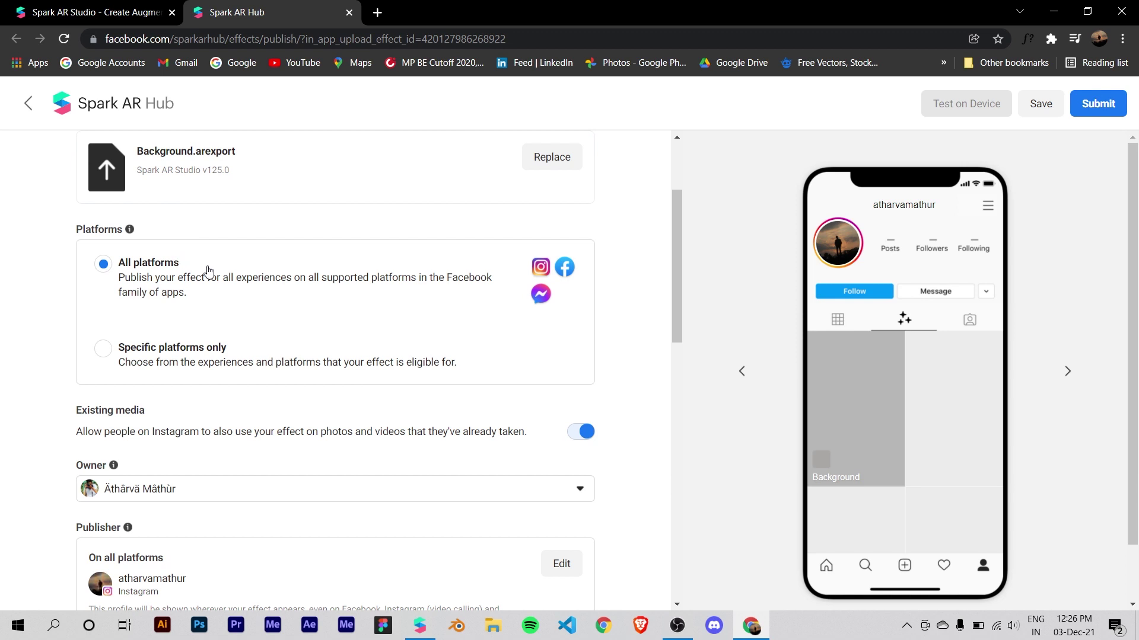
pyautogui.click(103, 349)
pyautogui.scroll(-2, 229, 346)
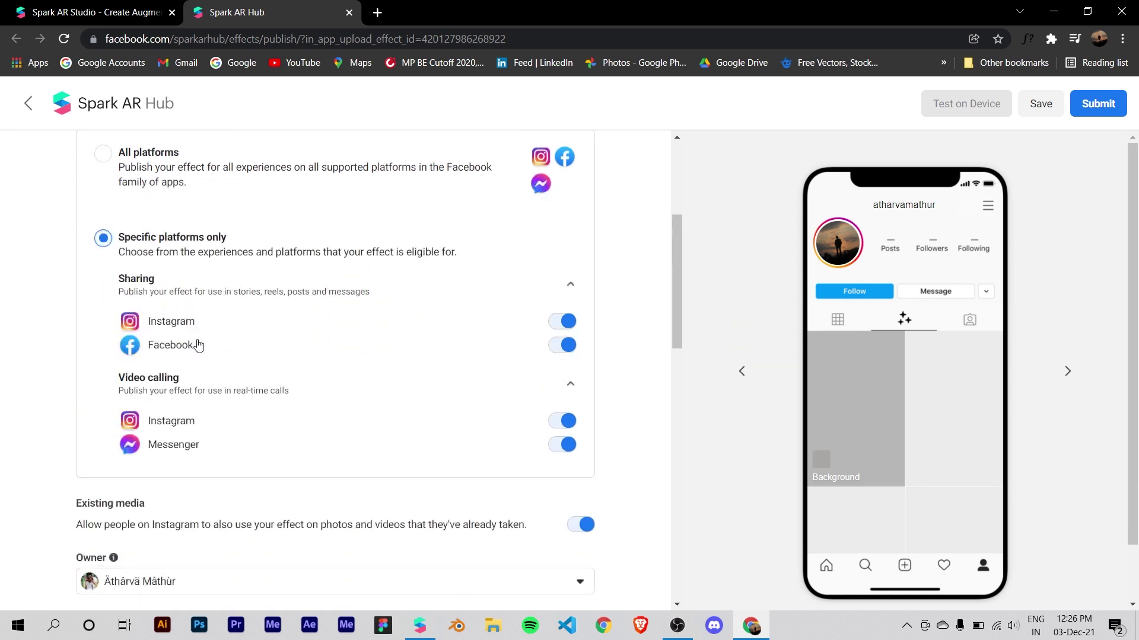
pyautogui.click(564, 405)
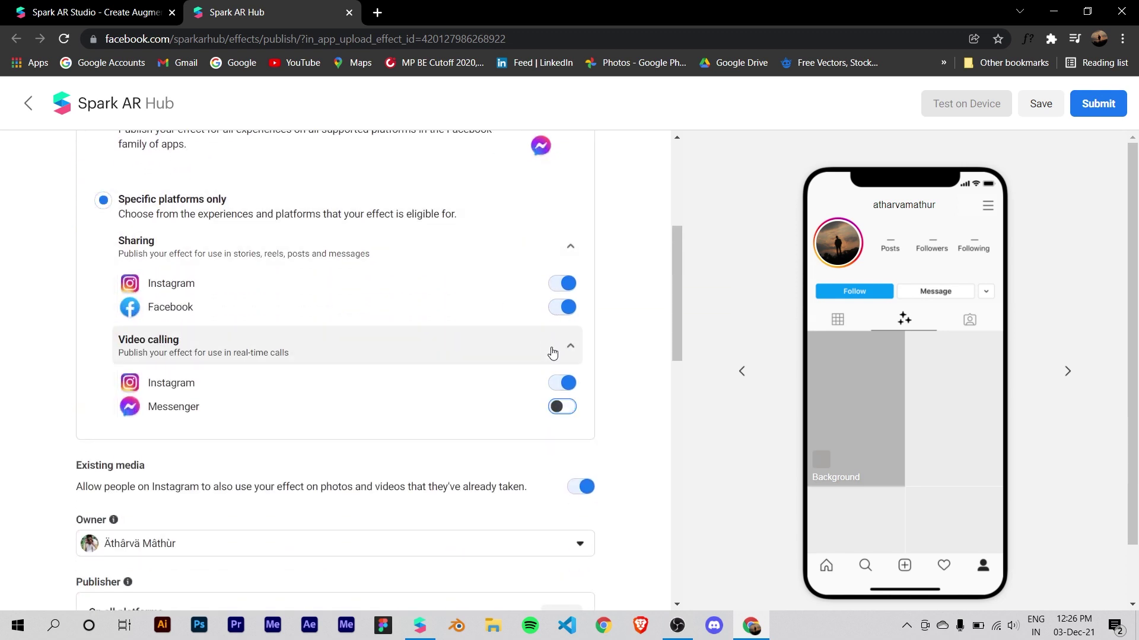
pyautogui.click(568, 381)
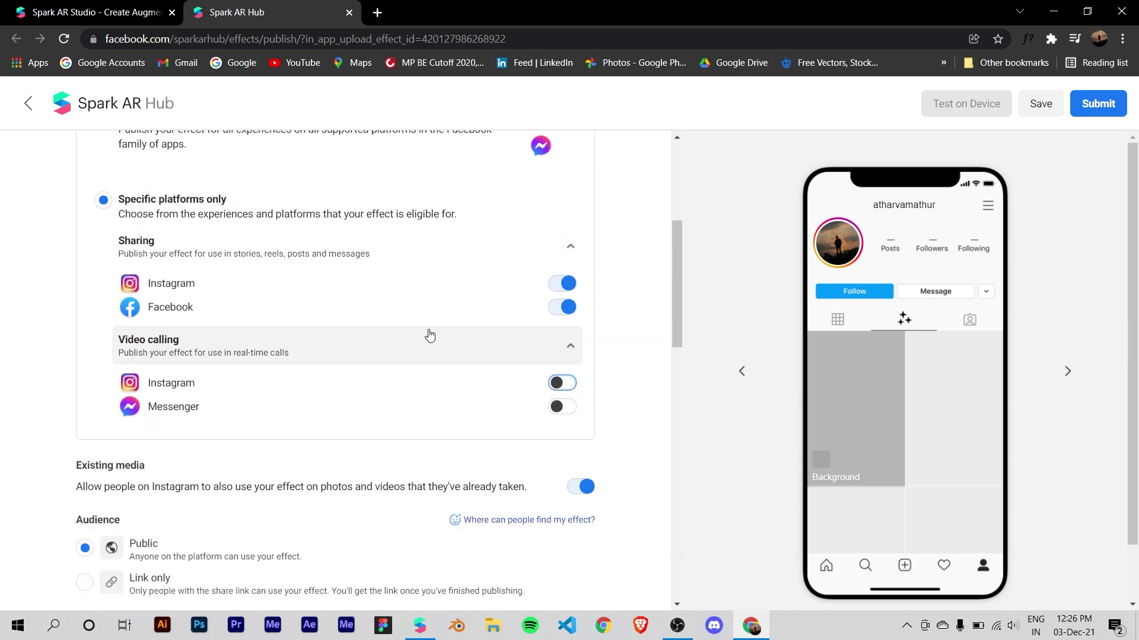
pyautogui.click(562, 309)
pyautogui.scroll(-1, 547, 284)
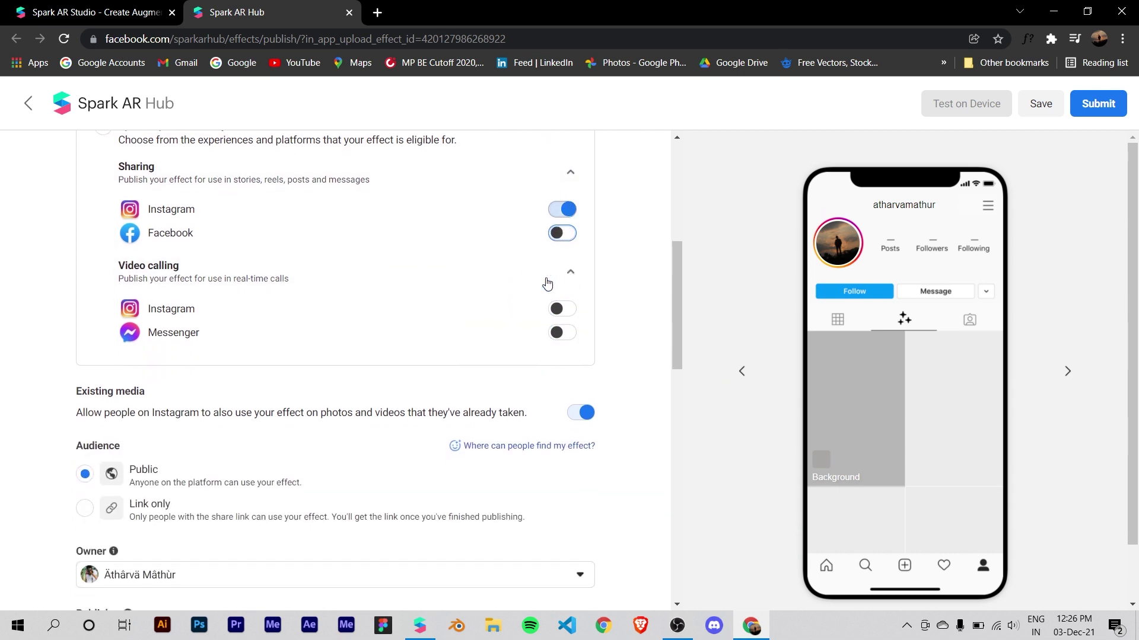
pyautogui.click(561, 308)
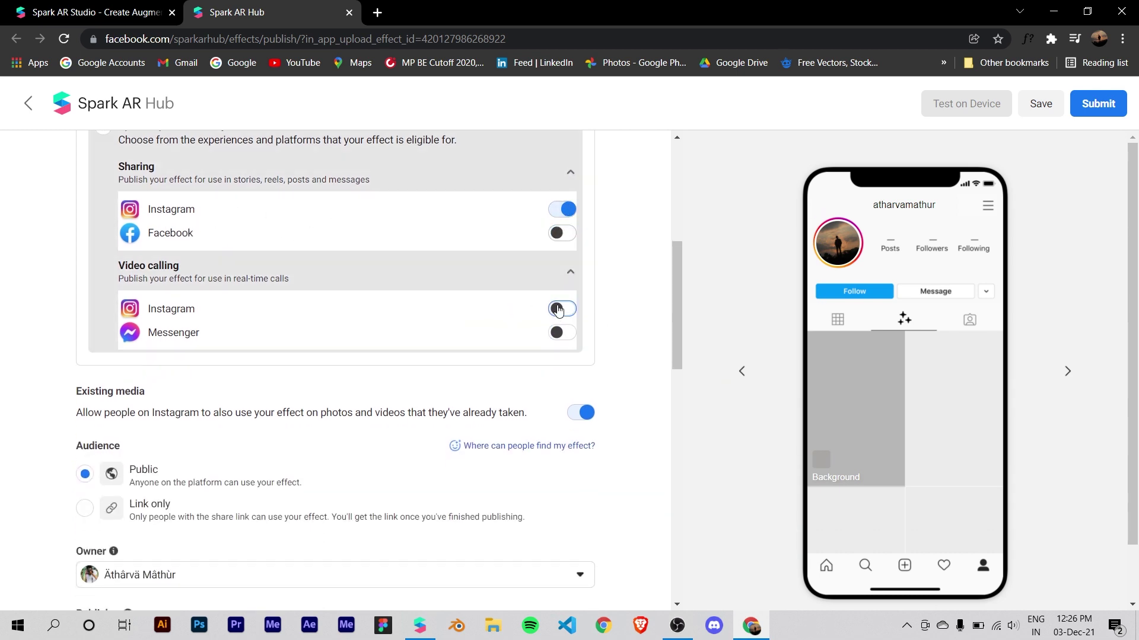
pyautogui.scroll(-1, 231, 286)
pyautogui.scroll(2, 541, 322)
pyautogui.scroll(-4, 421, 310)
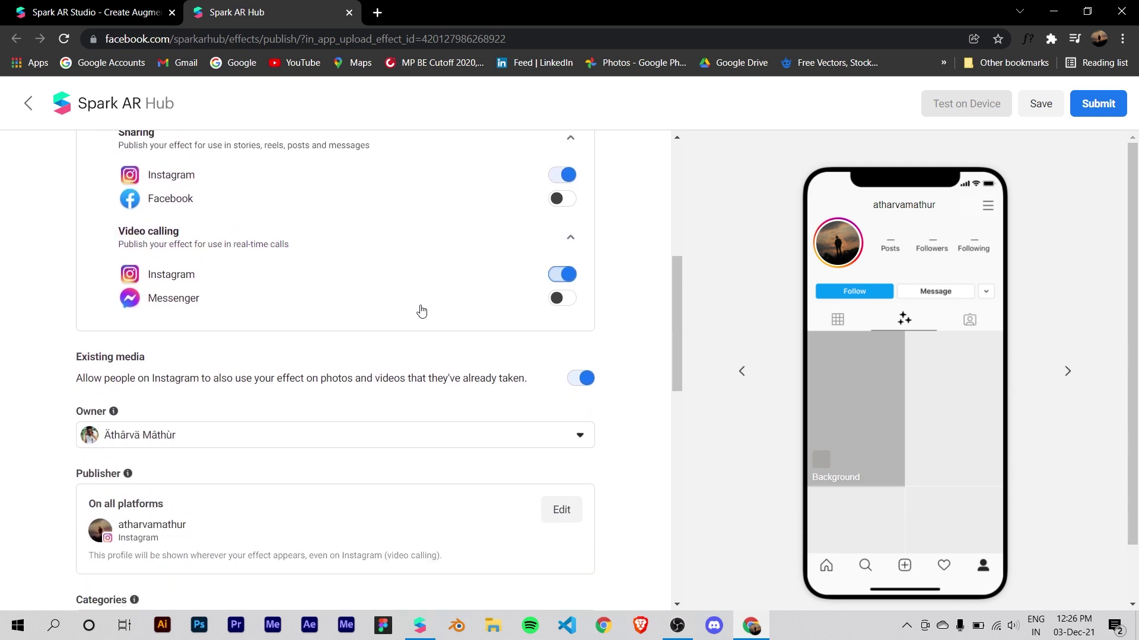
# Assign the effect to the categories Immersive, World AR, Appearance and Selfies.
pyautogui.scroll(-1, 188, 391)
pyautogui.click(198, 436)
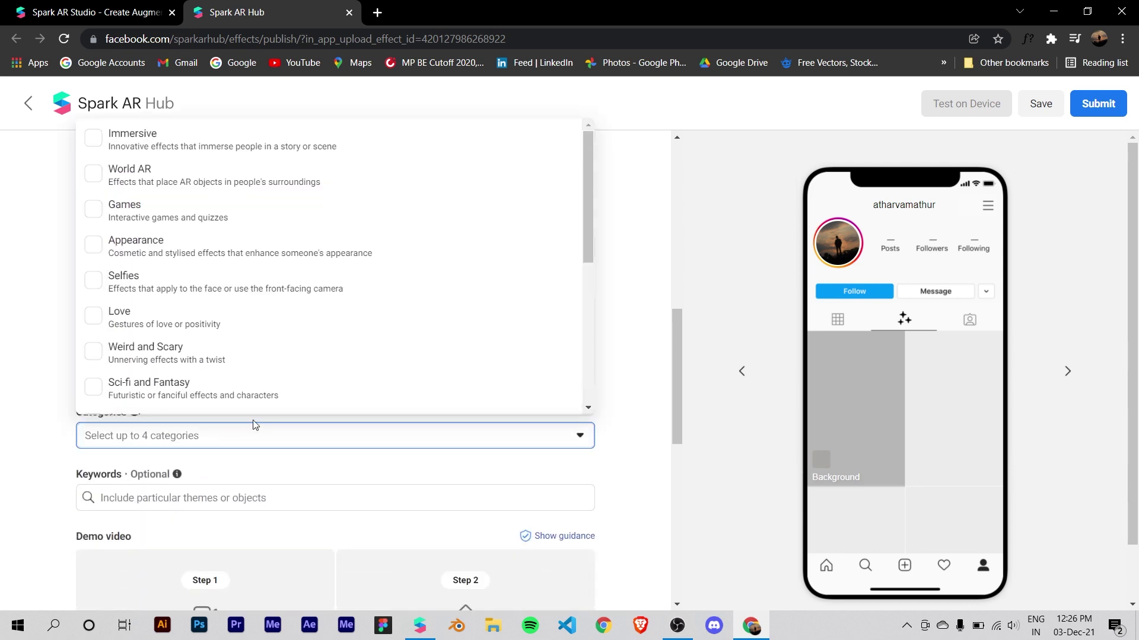
pyautogui.click(150, 145)
pyautogui.click(153, 178)
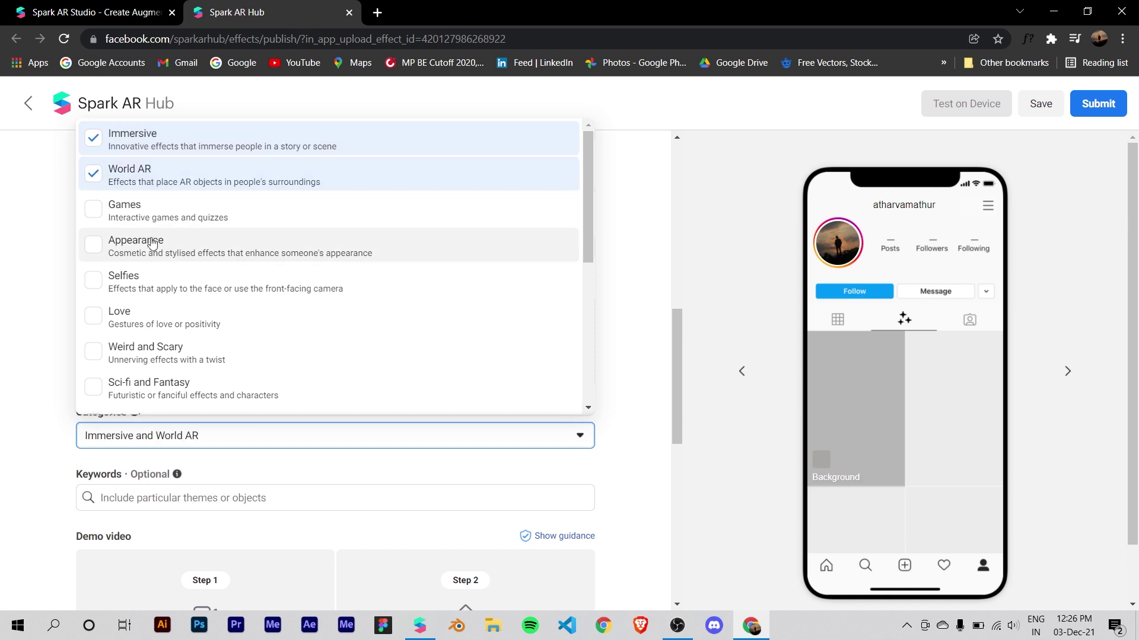
pyautogui.click(152, 246)
pyautogui.click(152, 282)
pyautogui.click(31, 318)
# Review the form from the platforms to the demo video section and save the effect as a draft.
pyautogui.scroll(5, 158, 257)
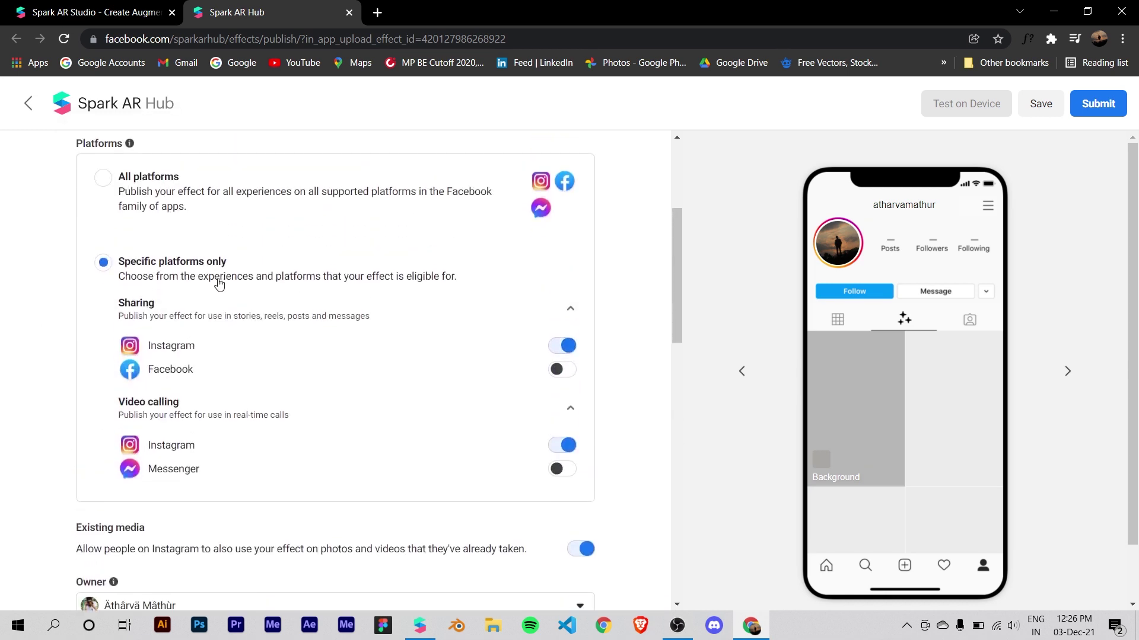
pyautogui.scroll(-7, 221, 284)
pyautogui.scroll(-1, 195, 375)
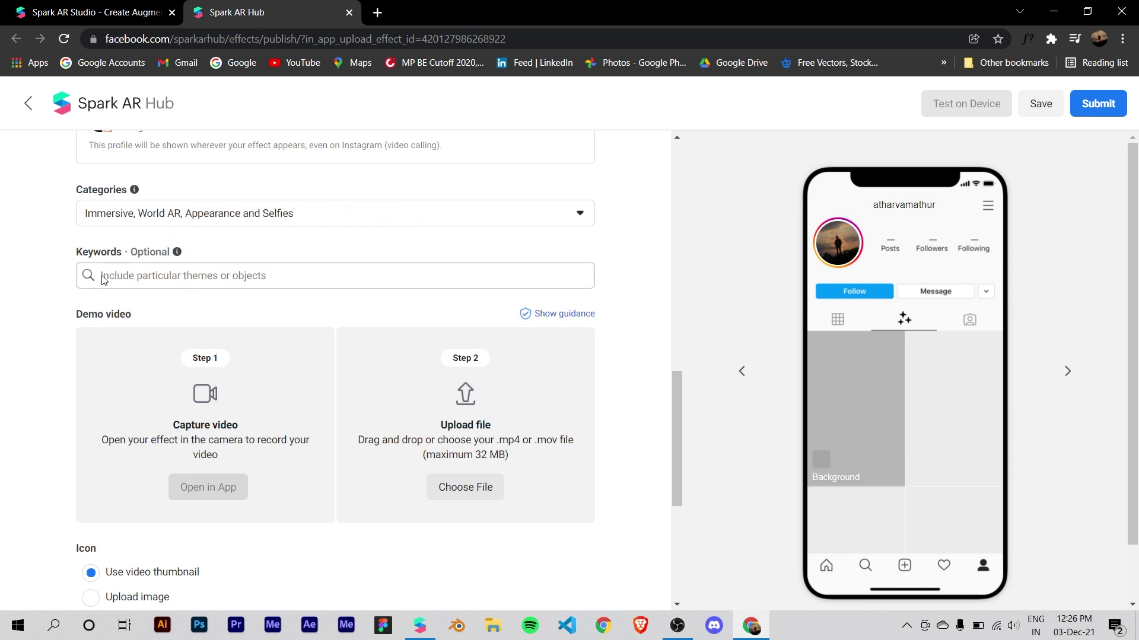
pyautogui.scroll(-1, 237, 407)
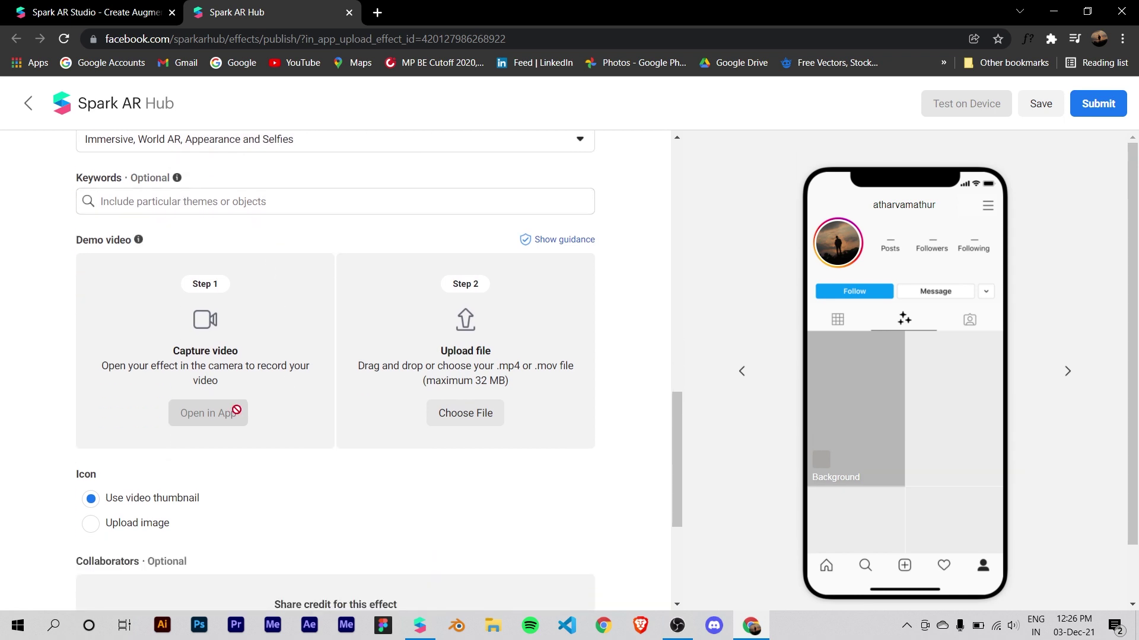
pyautogui.scroll(1, 229, 427)
pyautogui.scroll(3, 203, 498)
pyautogui.scroll(-4, 204, 451)
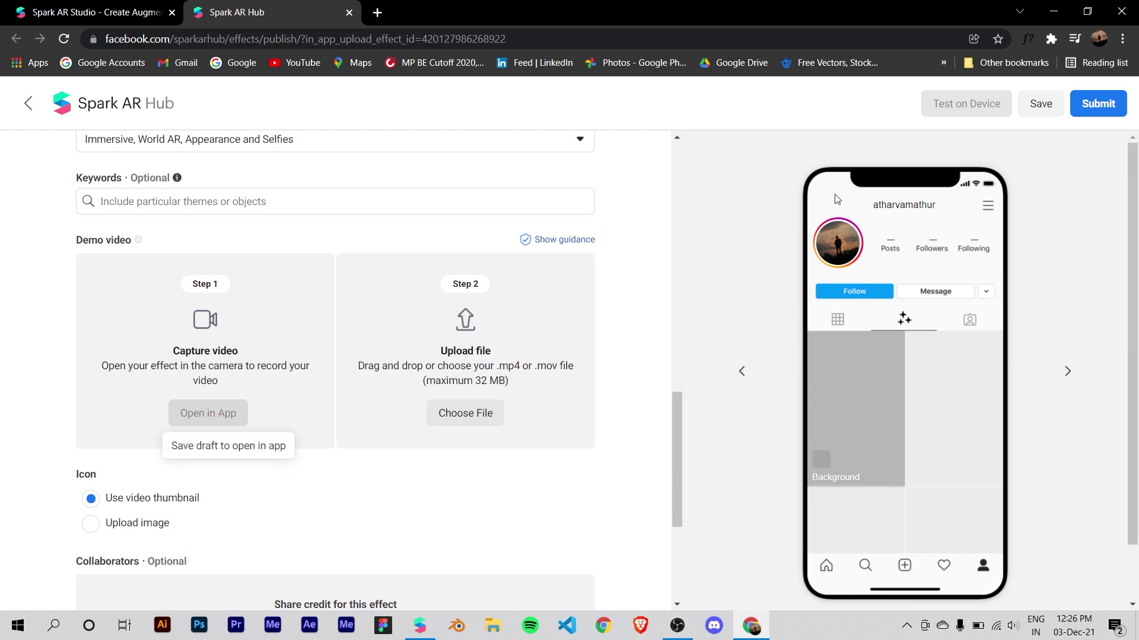
pyautogui.click(1041, 104)
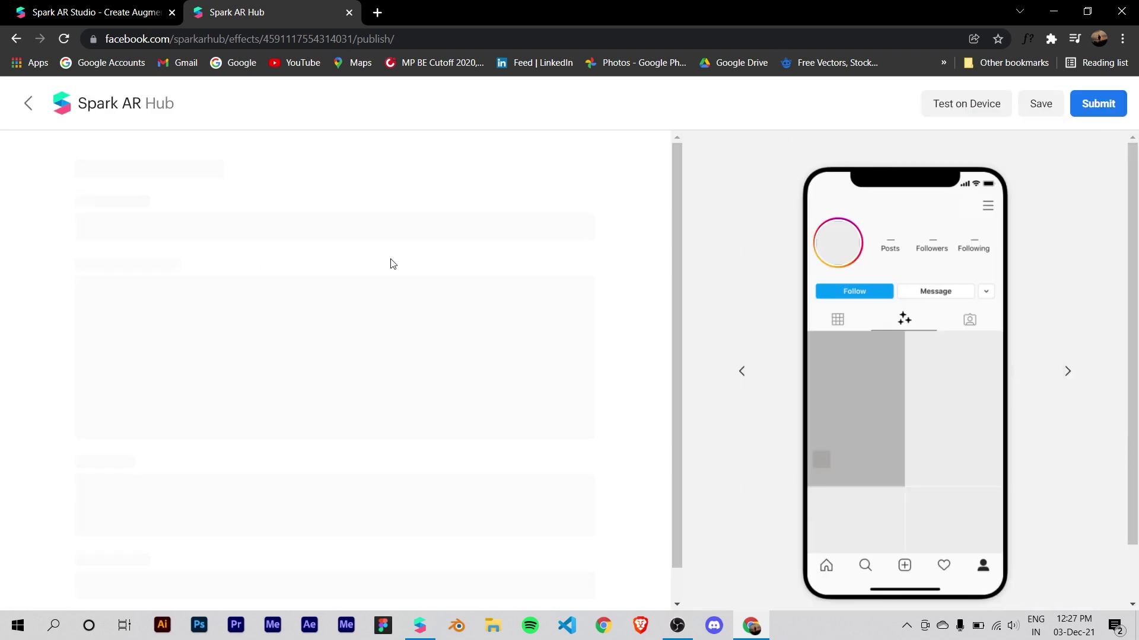
# Copy the Instagram test link from the demo video's capture options and close the dialog.
pyautogui.scroll(-15, 408, 275)
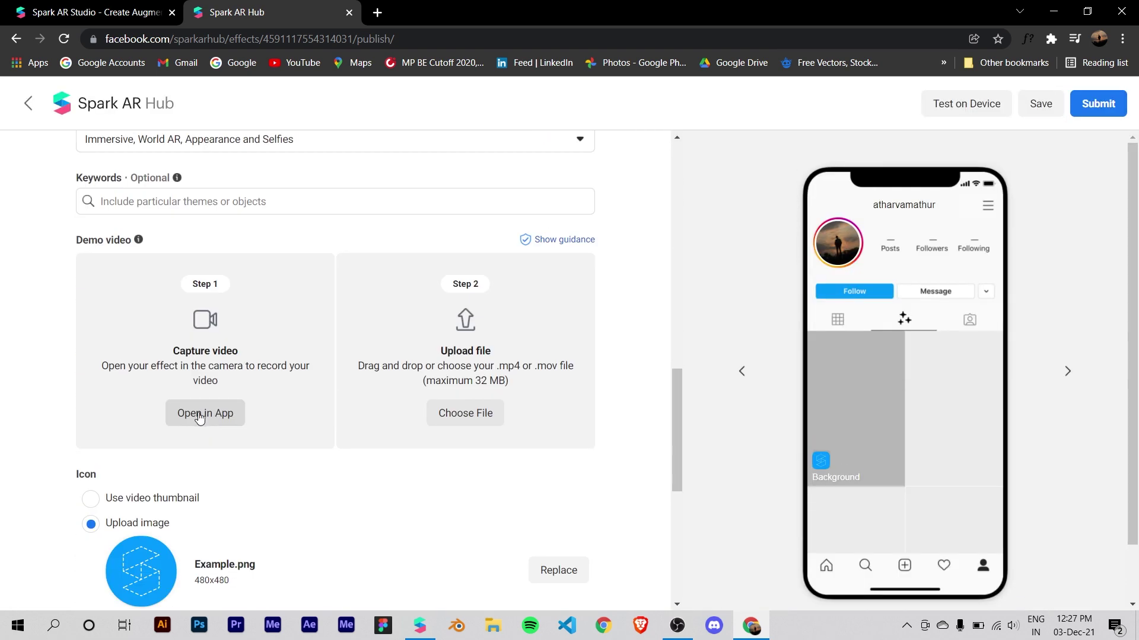
pyautogui.click(191, 415)
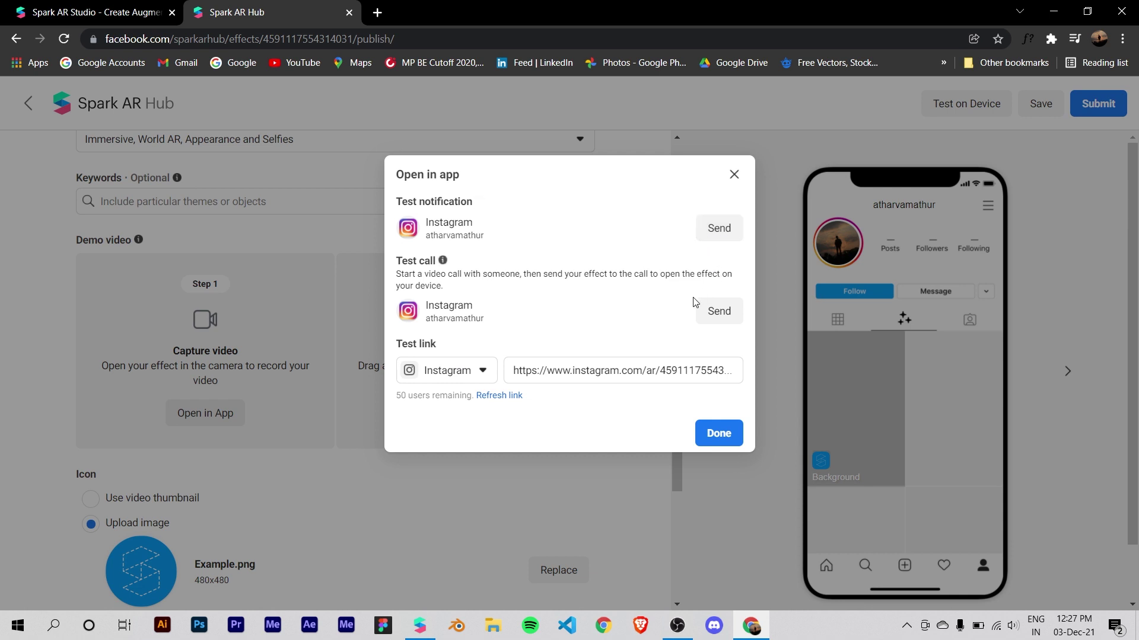
pyautogui.click(618, 374)
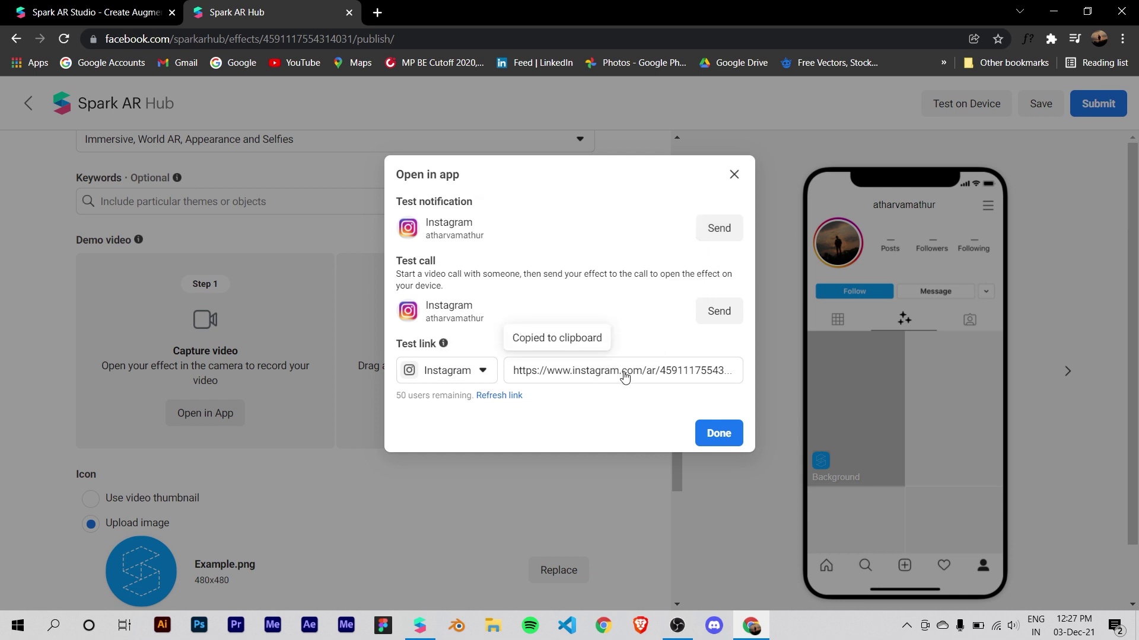
pyautogui.click(734, 174)
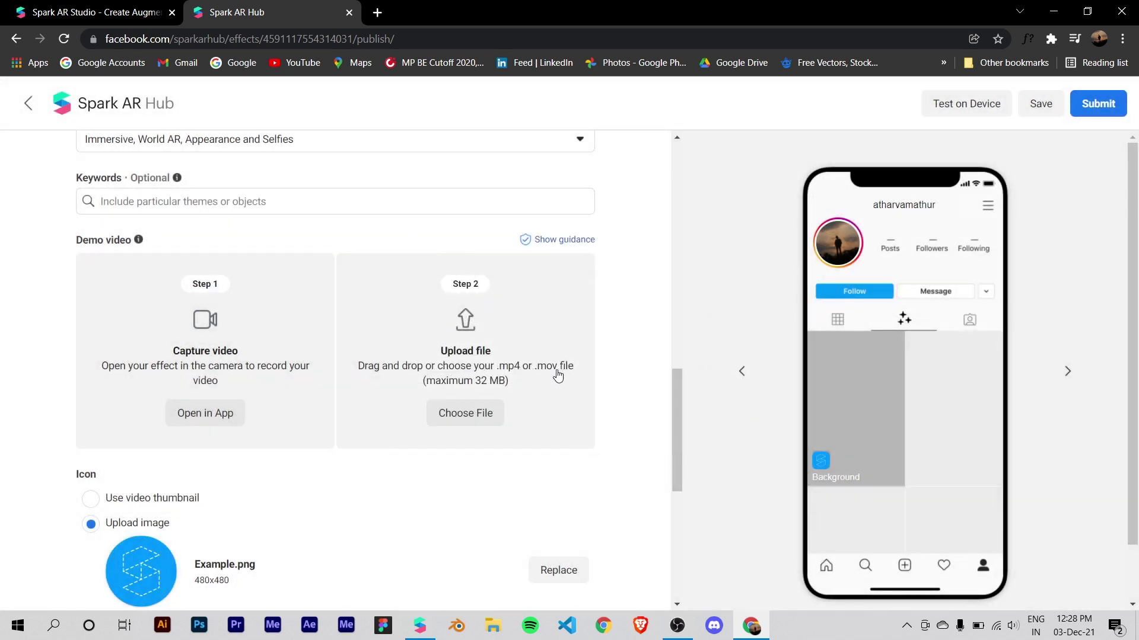
# Upload a recorded video file as the effect's demo video.
pyautogui.scroll(-3, 498, 376)
pyautogui.scroll(1, 516, 344)
pyautogui.scroll(2, 524, 319)
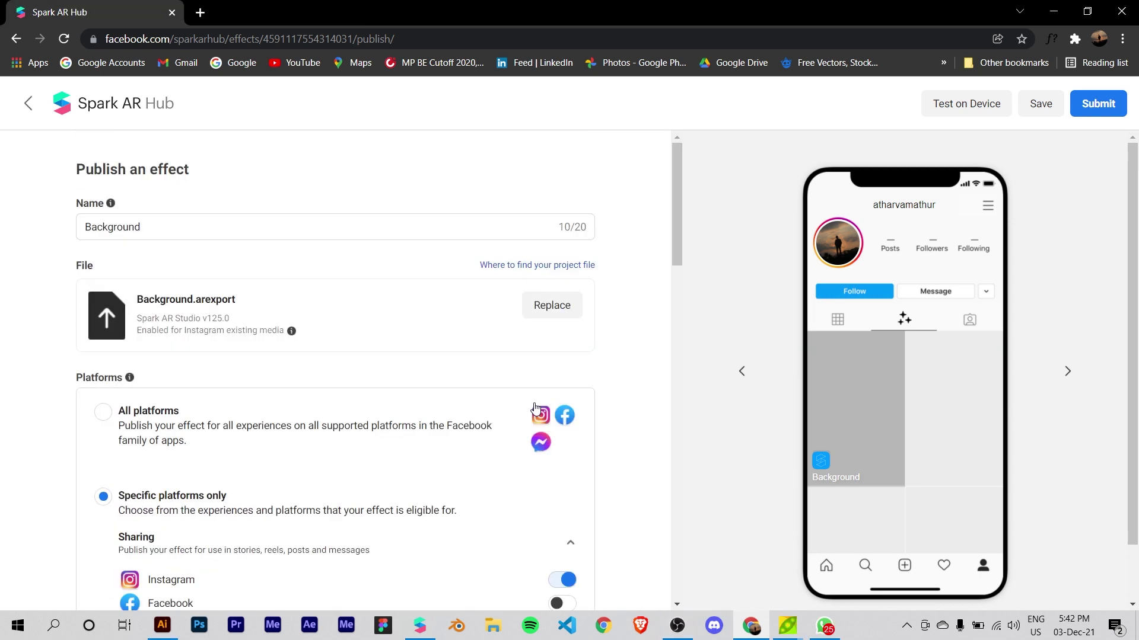
pyautogui.scroll(-2, 527, 243)
pyautogui.scroll(-10, 622, 257)
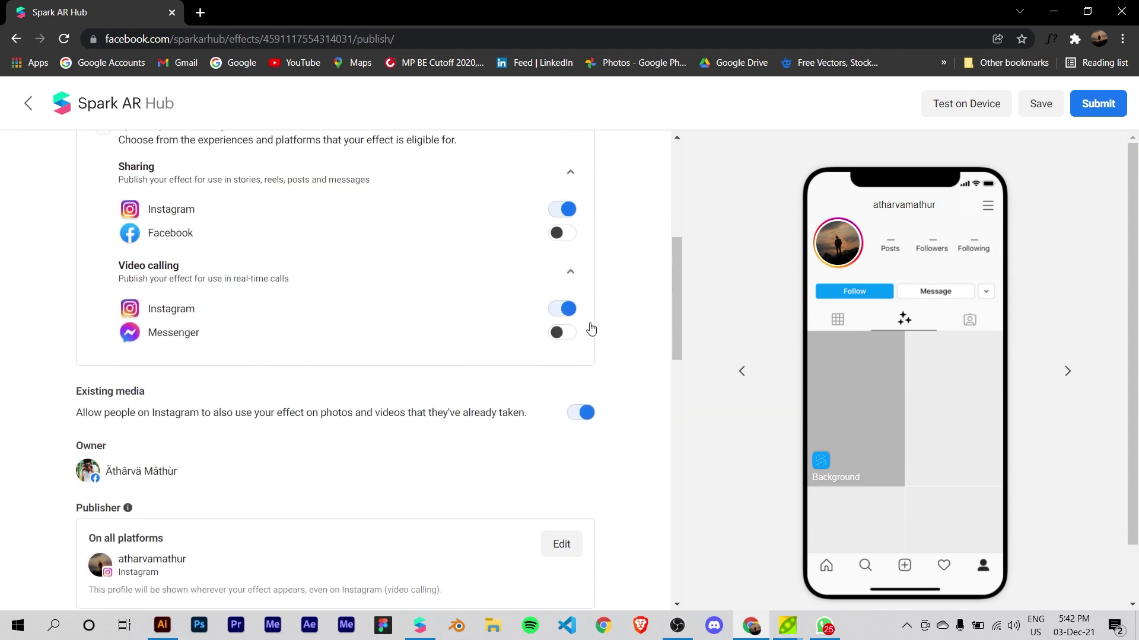
pyautogui.scroll(-3, 328, 329)
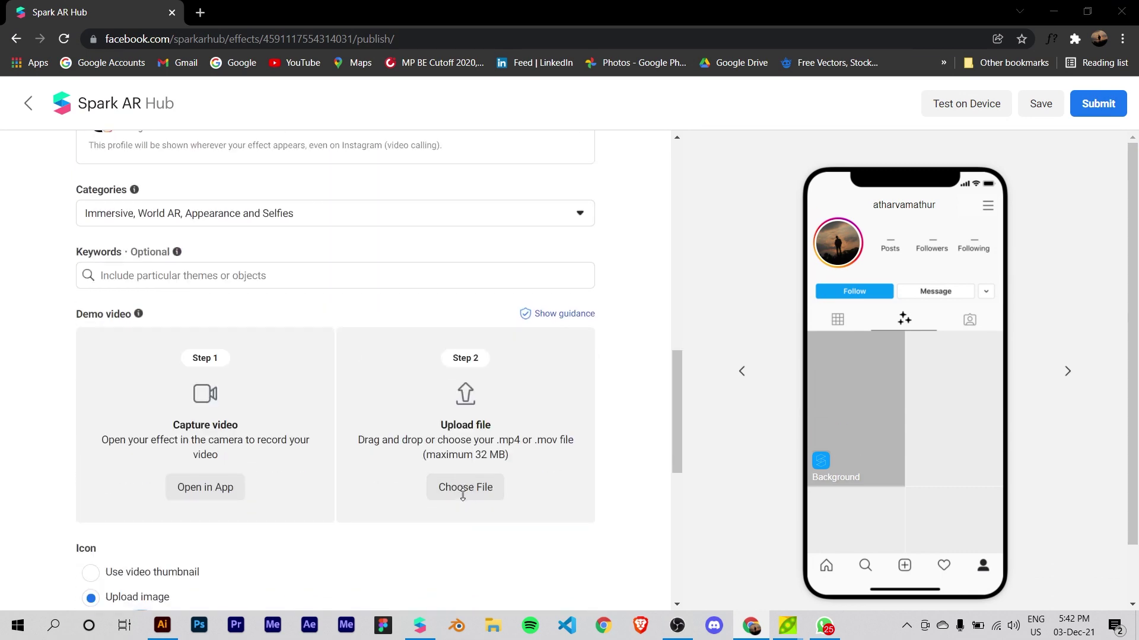
pyautogui.click(461, 501)
pyautogui.doubleClick(266, 223)
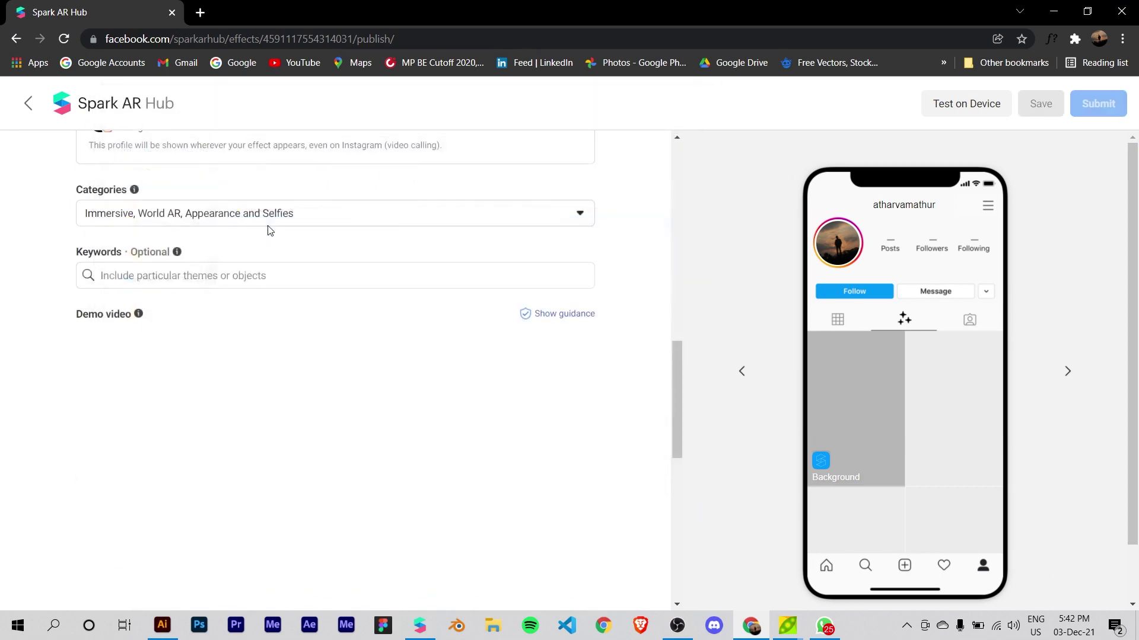
# Use the video thumbnail as the effect's icon instead of the uploaded image.
pyautogui.scroll(-4, 326, 383)
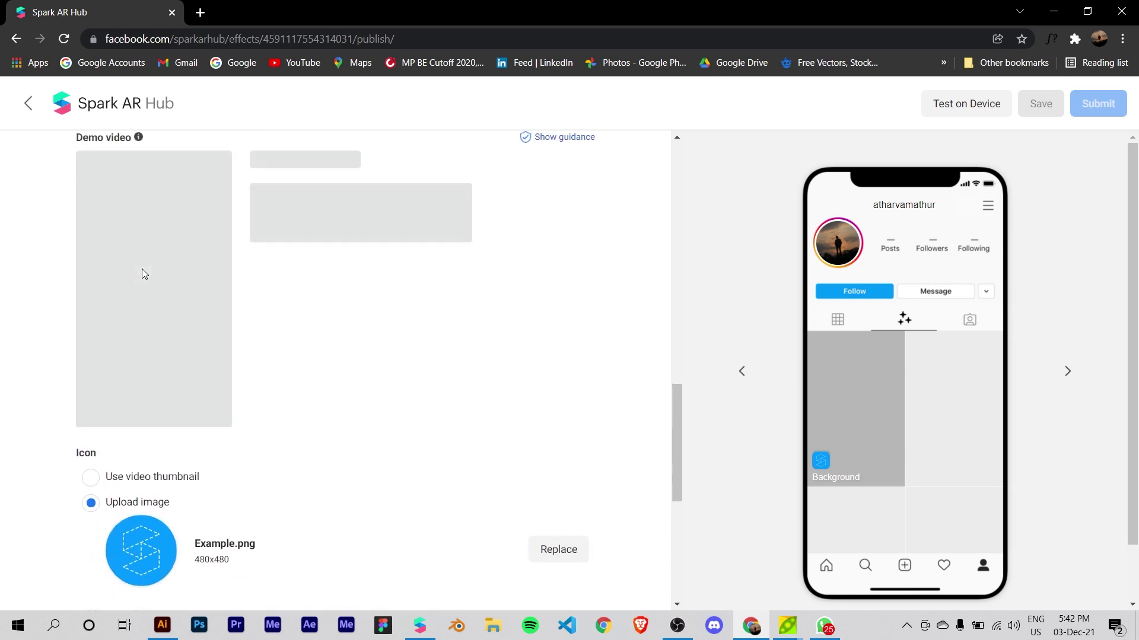
pyautogui.scroll(-5, 141, 270)
pyautogui.click(92, 211)
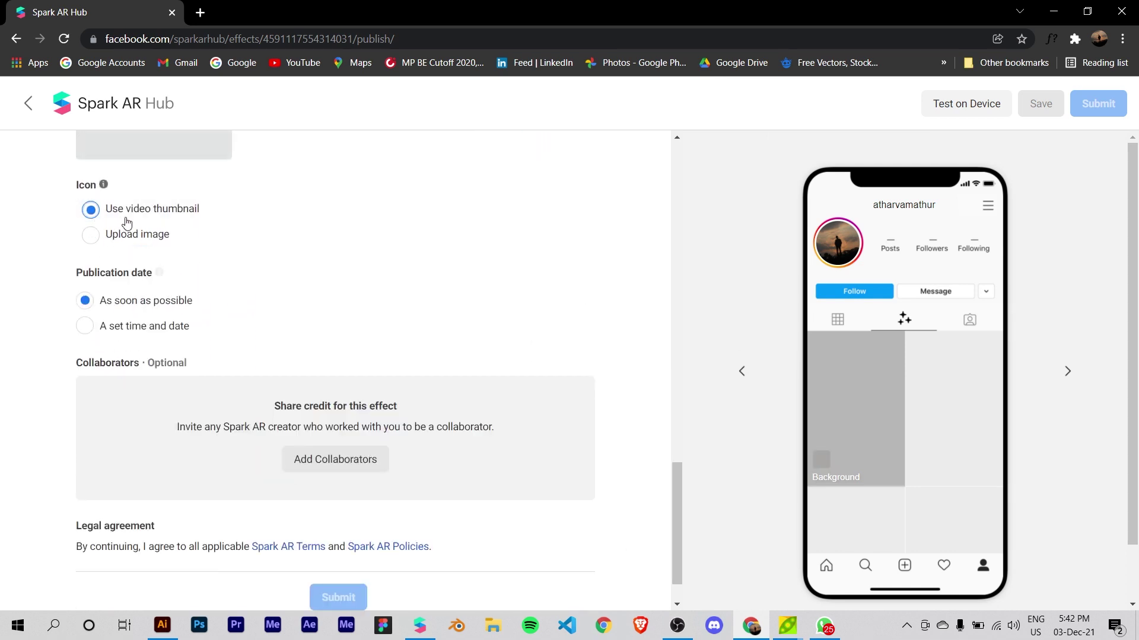
pyautogui.scroll(-1, 206, 312)
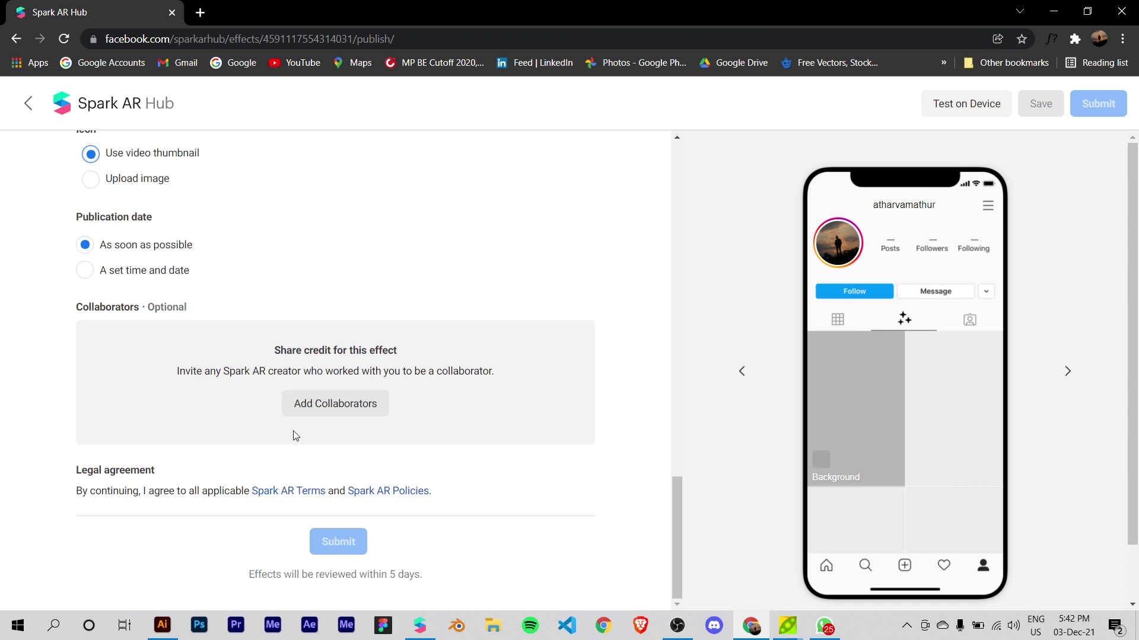
# Check the uploaded demo video and its thumbnail, and submit the effect for review.
pyautogui.scroll(7, 226, 347)
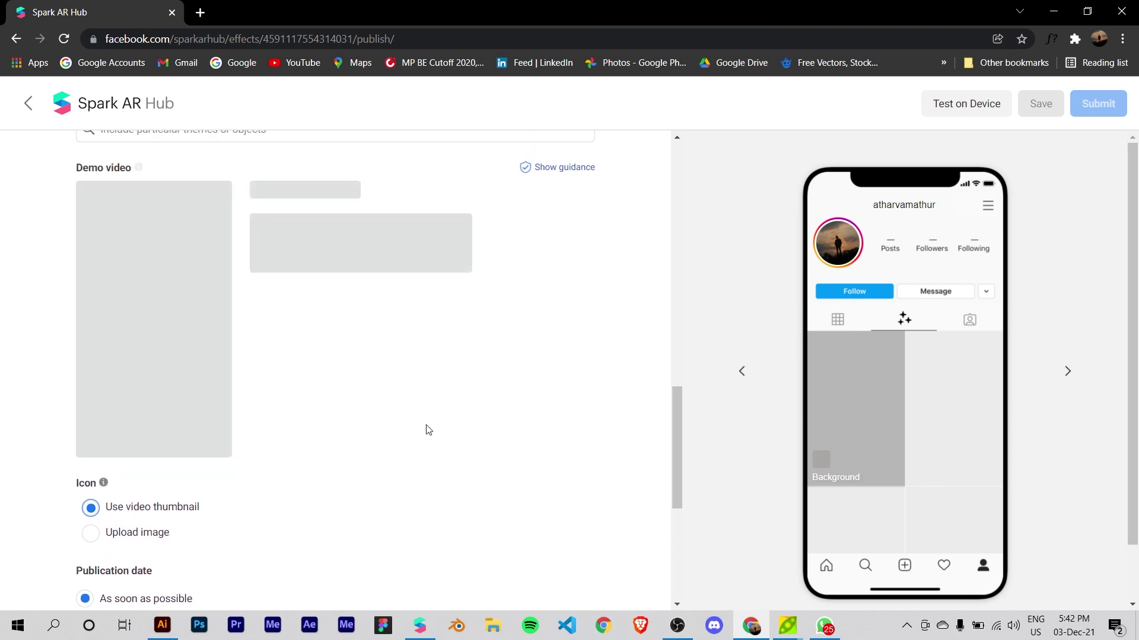
pyautogui.scroll(-1, 325, 377)
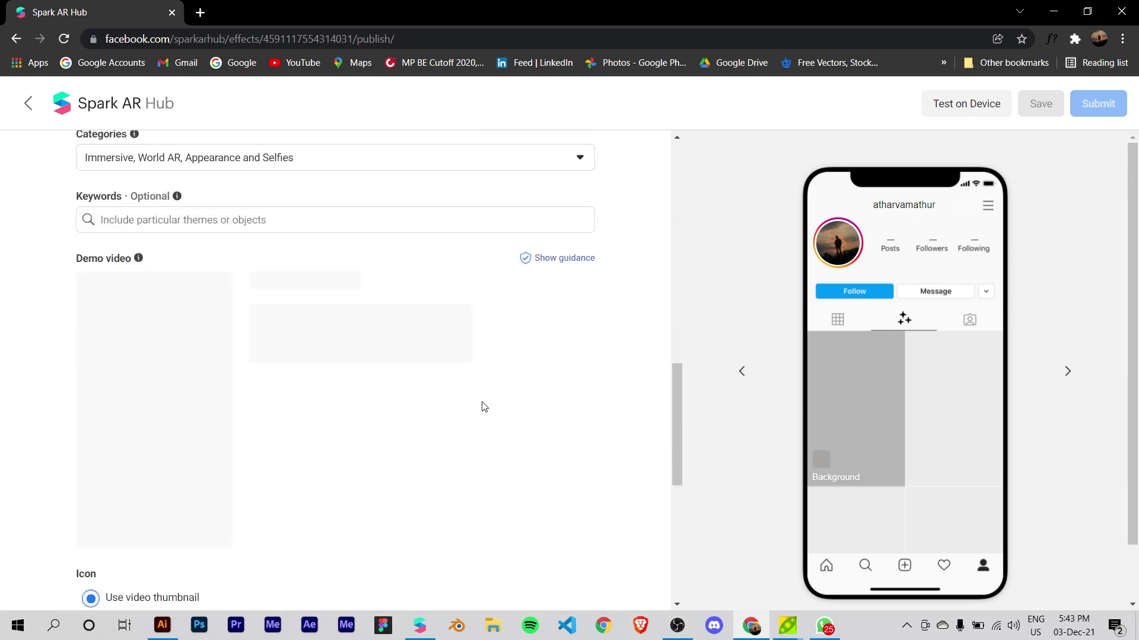
pyautogui.scroll(-1, 159, 248)
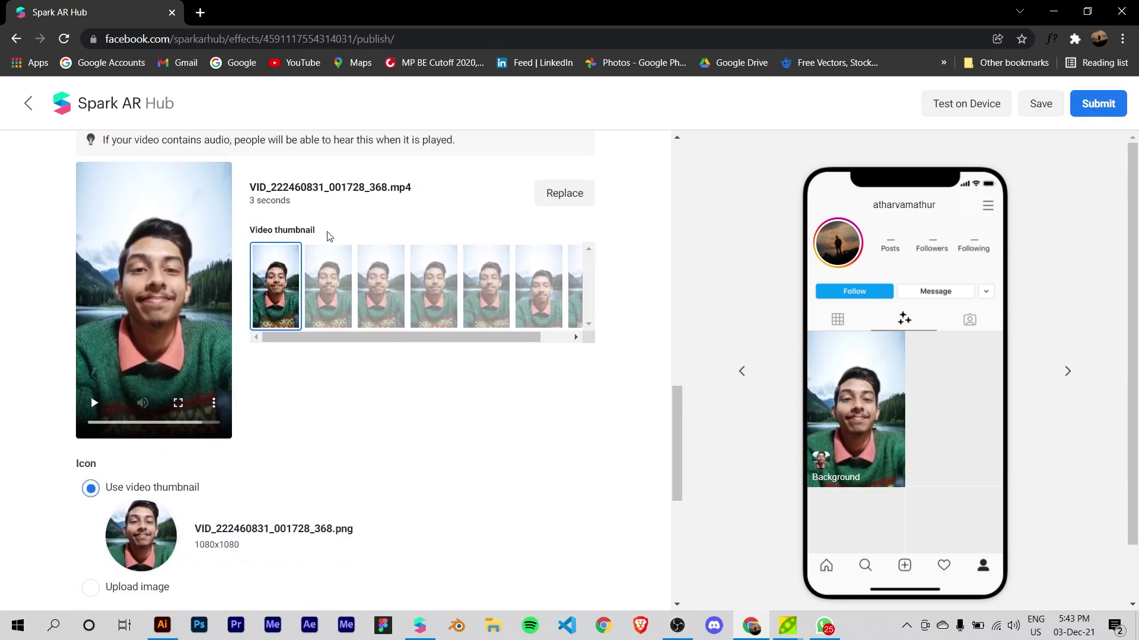
pyautogui.scroll(-5, 516, 425)
pyautogui.click(338, 542)
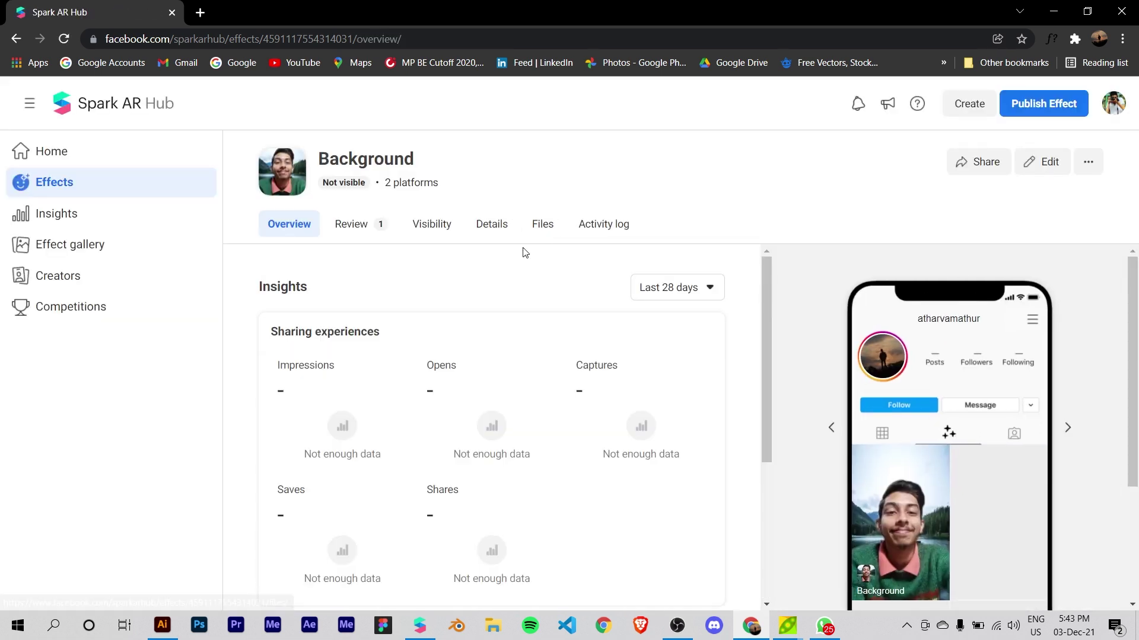
# Look over the Background effect's overview and copy its Instagram test link from the Test on Device options.
pyautogui.scroll(-3, 534, 252)
pyautogui.scroll(-3, 878, 255)
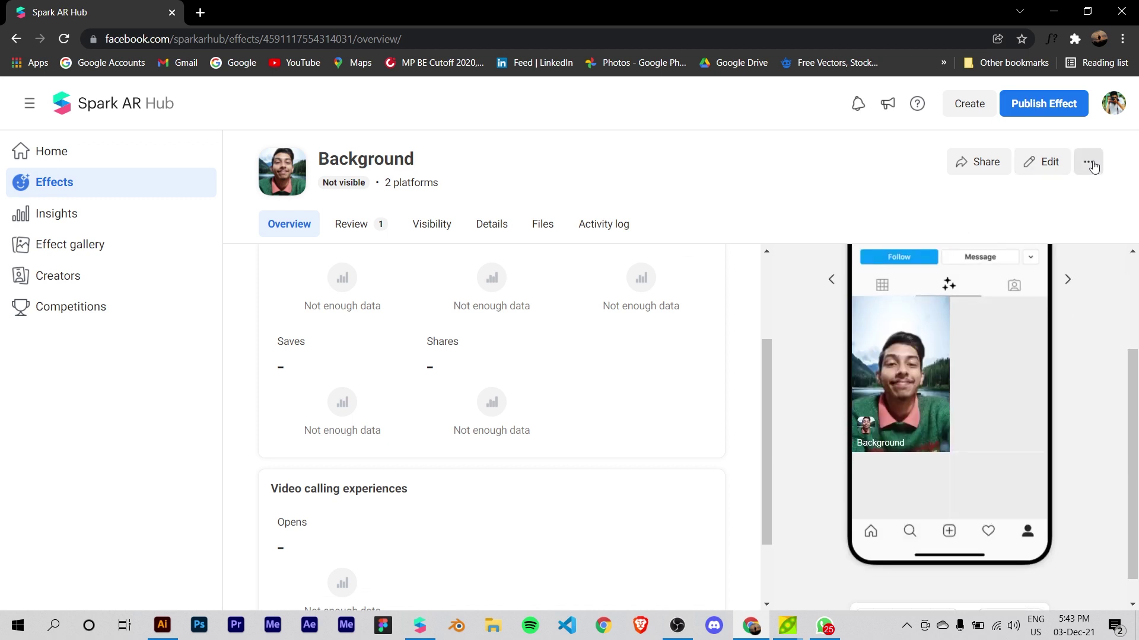
pyautogui.click(1088, 163)
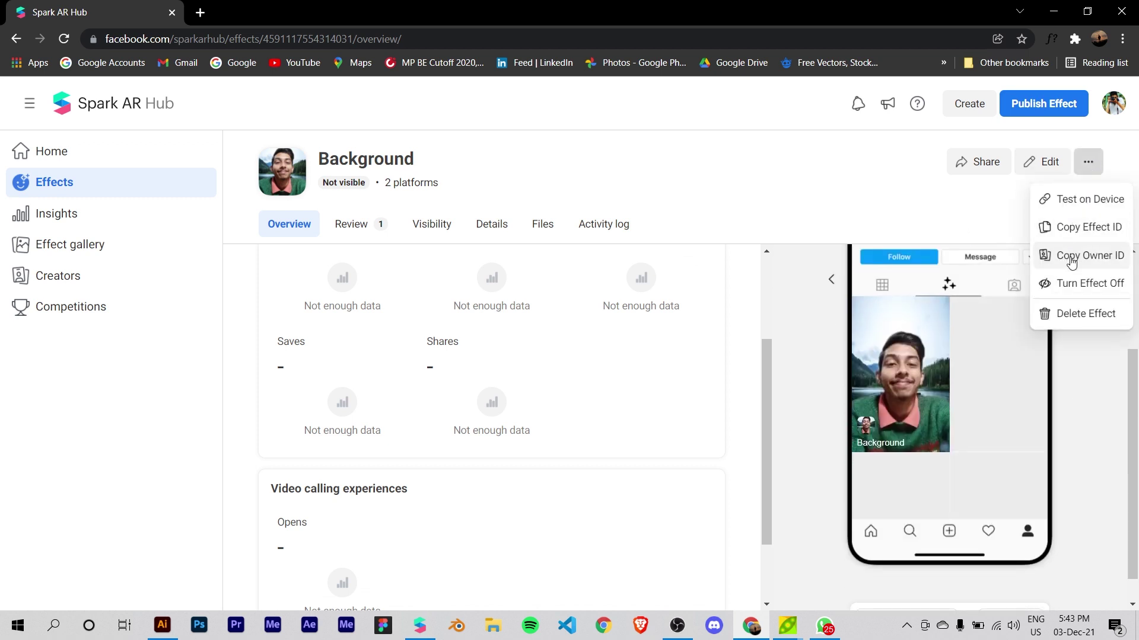
pyautogui.click(1072, 263)
pyautogui.click(1089, 162)
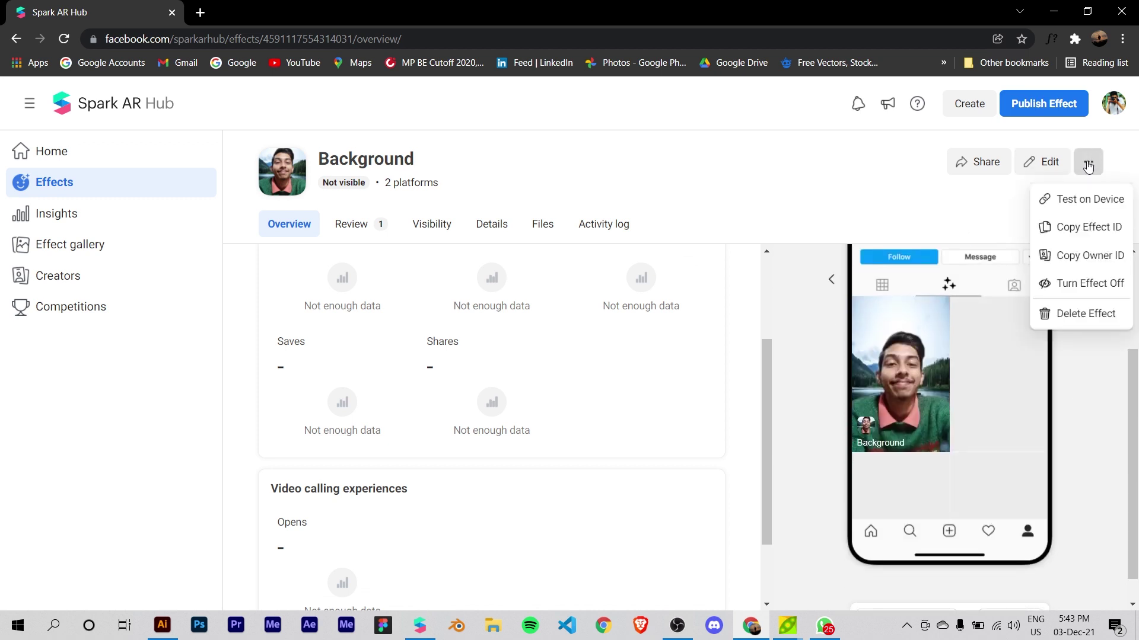
pyautogui.click(1075, 200)
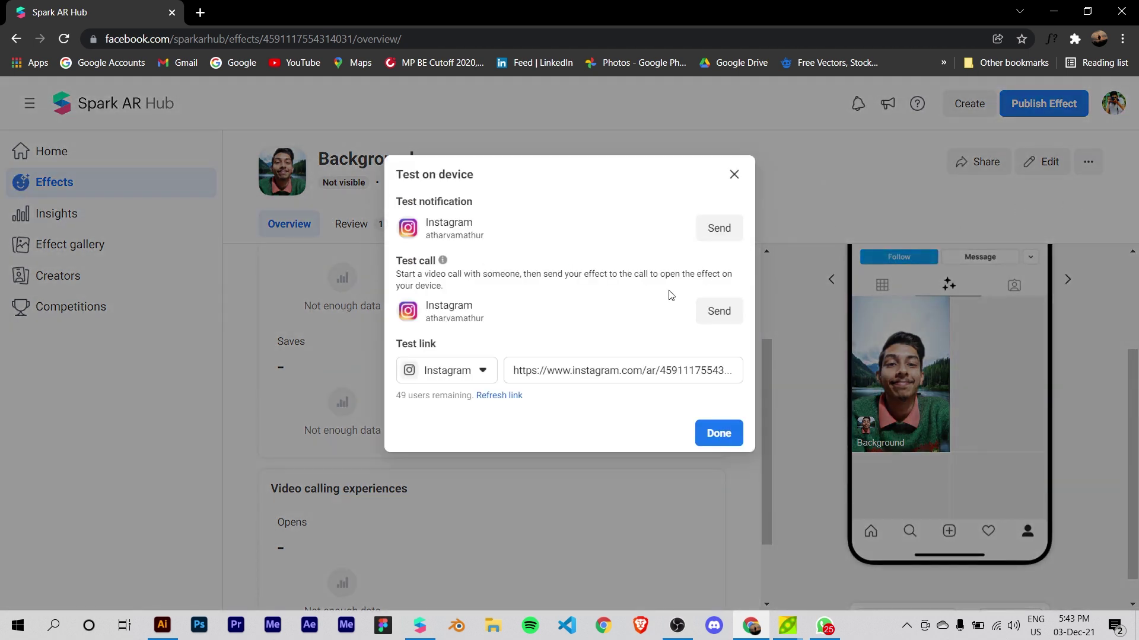
pyautogui.click(599, 372)
pyautogui.click(734, 174)
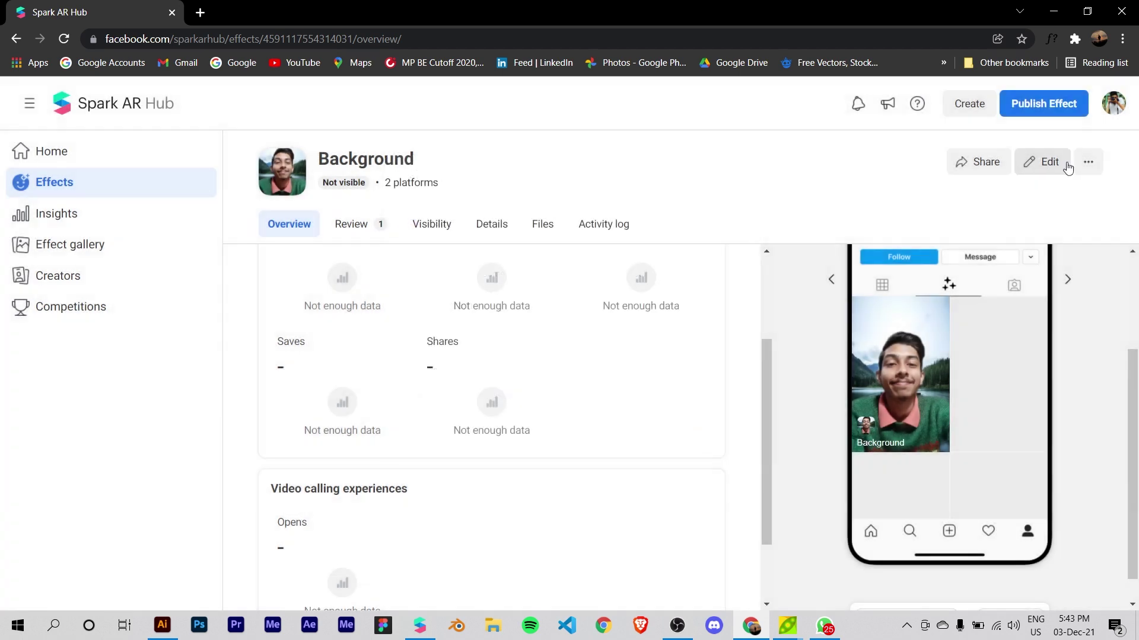
# Reopen the Test on Device options, copy the Instagram test link once more and close the dialog.
pyautogui.click(1088, 162)
pyautogui.click(1087, 168)
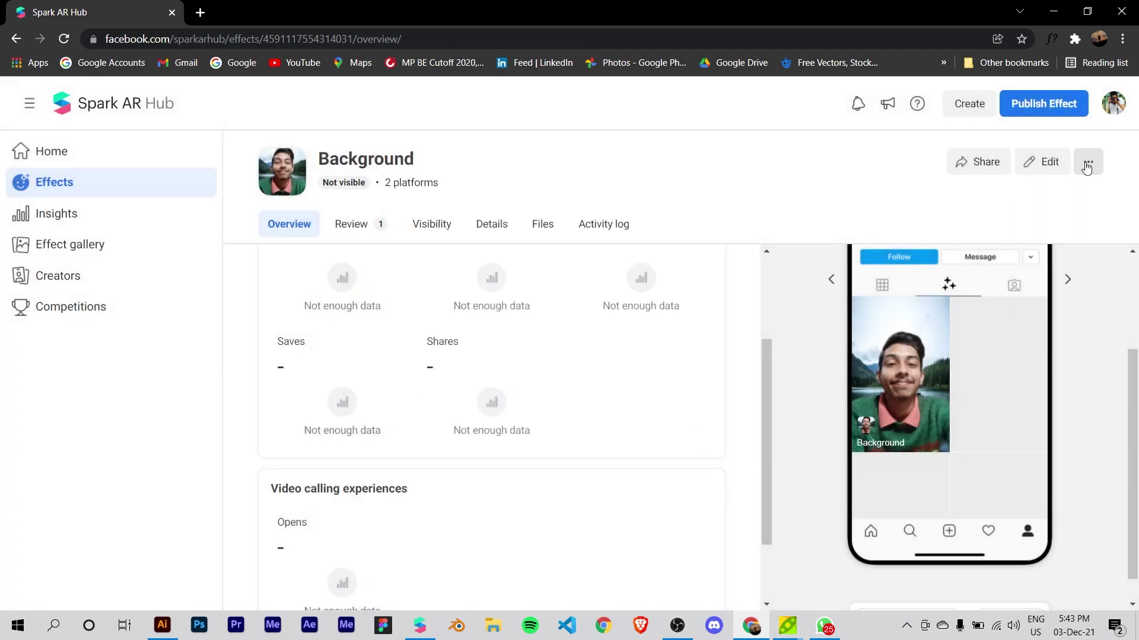
pyautogui.click(1087, 169)
pyautogui.click(1080, 200)
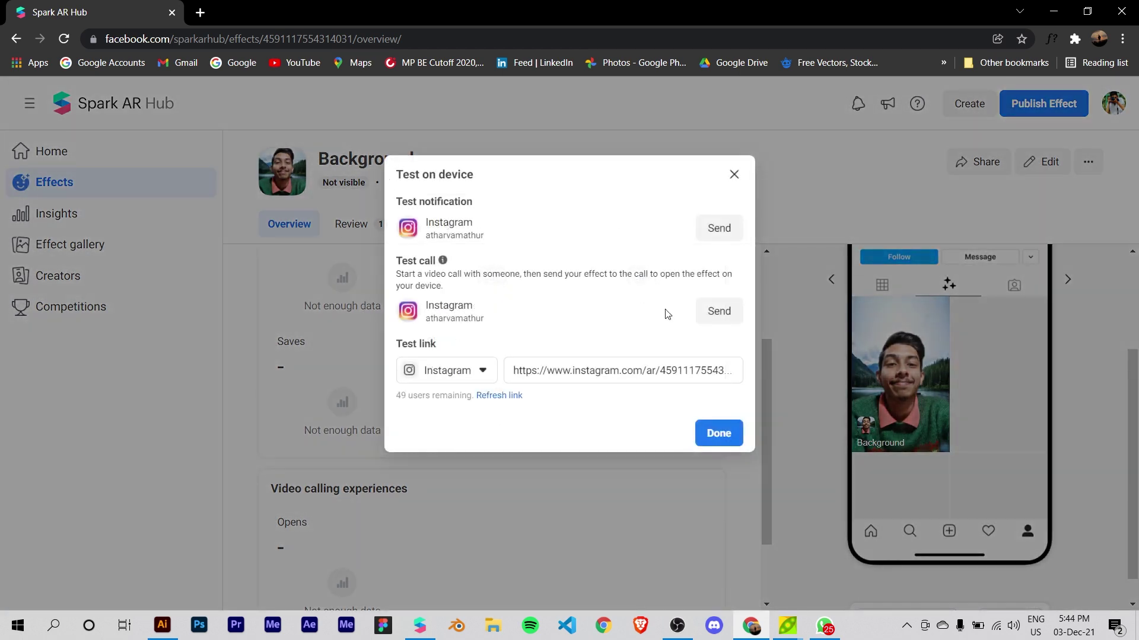
pyautogui.click(619, 380)
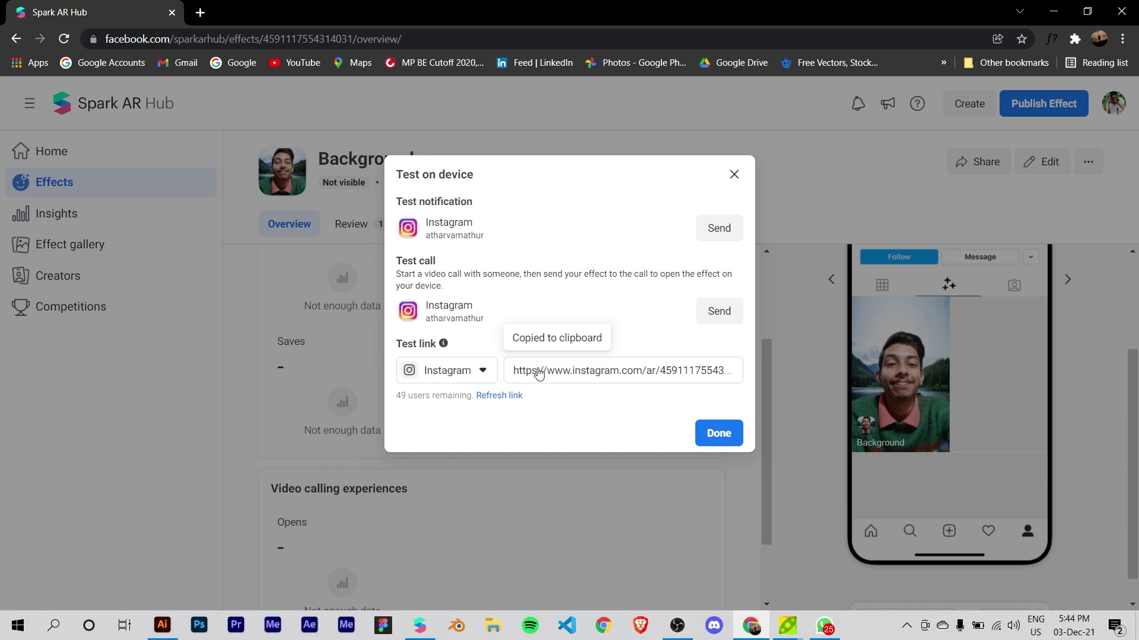
pyautogui.click(734, 175)
# Copy the effect ID of the Background effect and highlight the effect's part of the page address.
pyautogui.click(1087, 161)
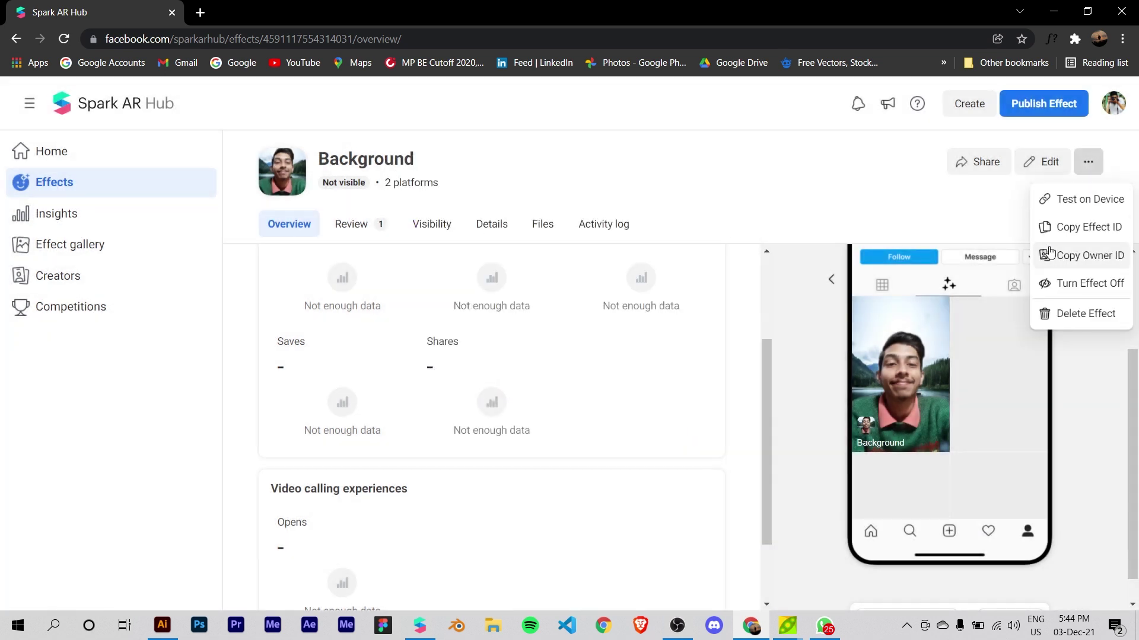
pyautogui.click(1066, 231)
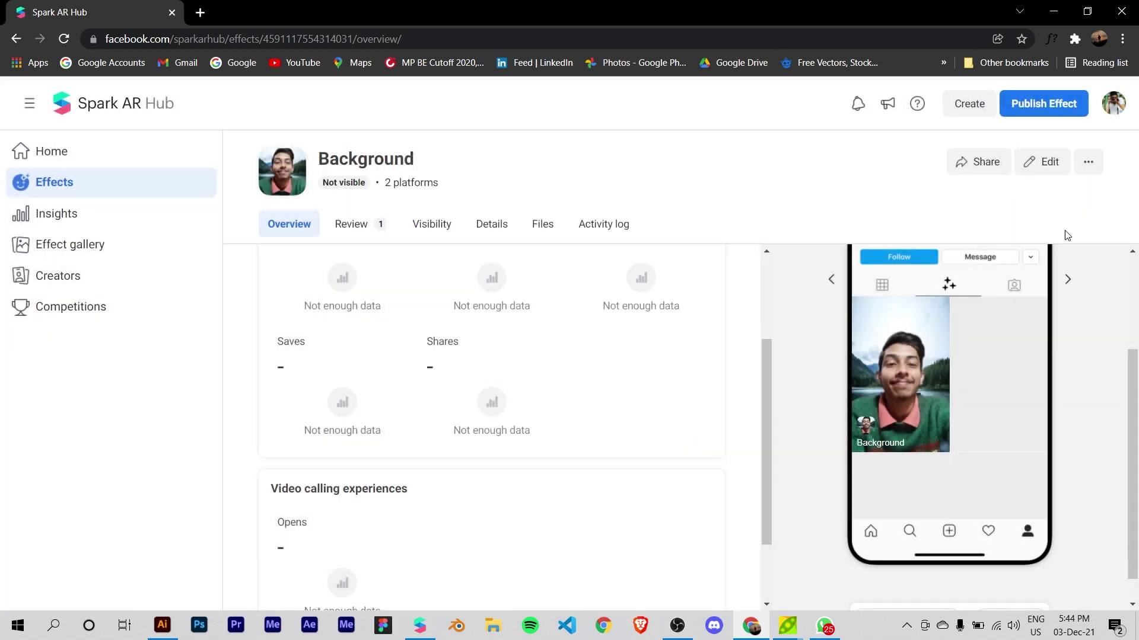
pyautogui.click(267, 42)
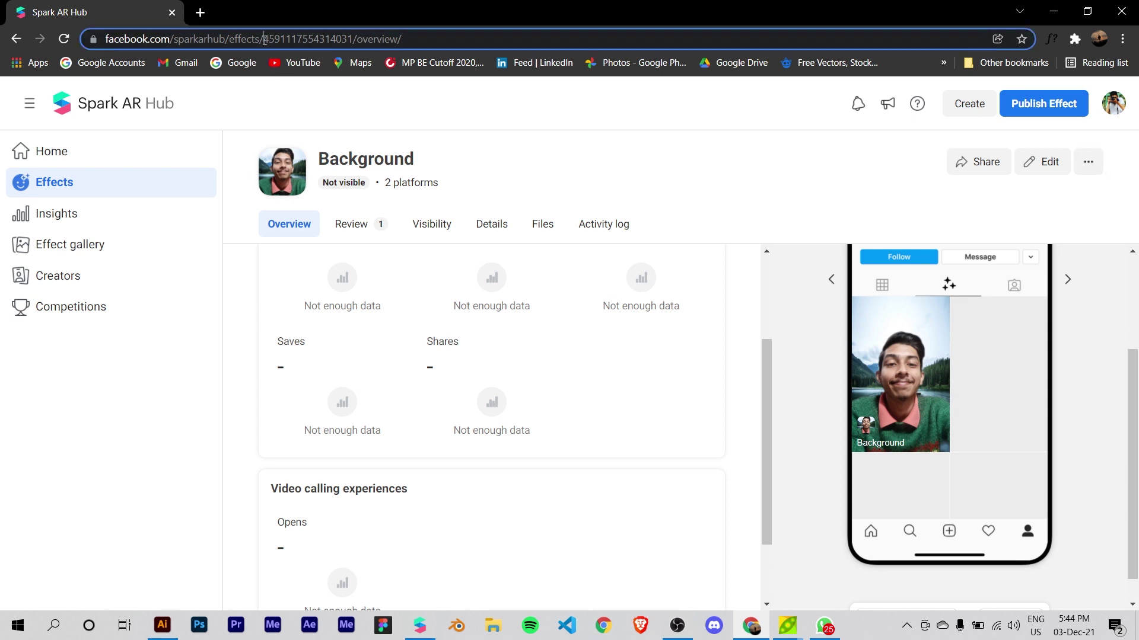
pyautogui.click(332, 39)
pyautogui.moveTo(324, 39); pyautogui.dragTo(292, 39)
pyautogui.click(408, 39)
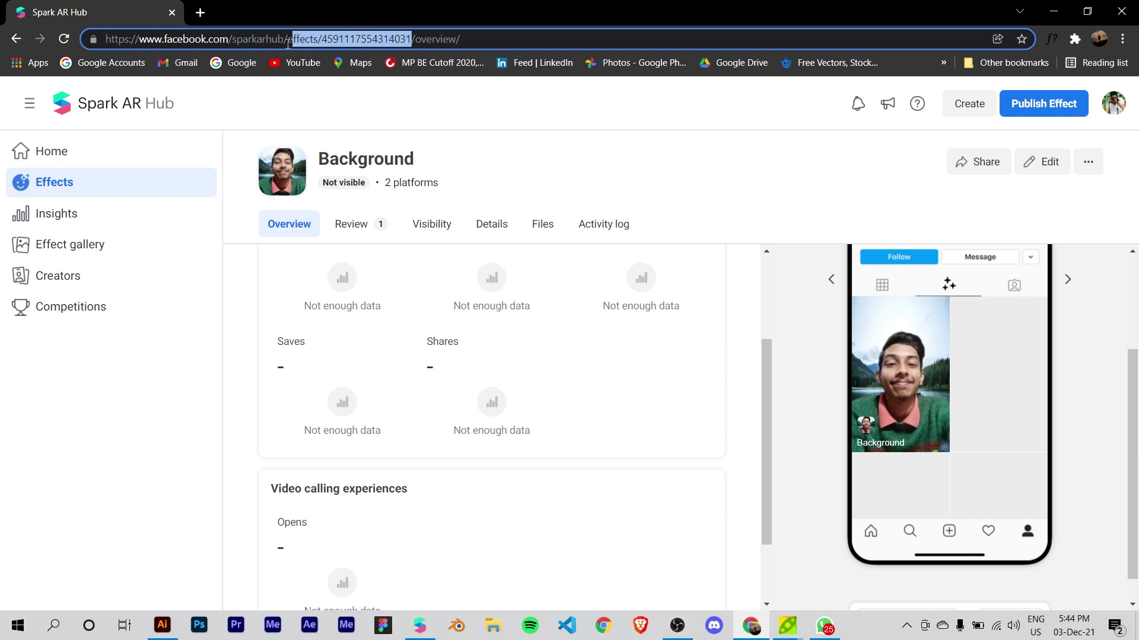
# Return to the Spark AR Hub dashboard to check the effect's review status, and minimize all open windows.
pyautogui.hotkey('alt', 'Left')
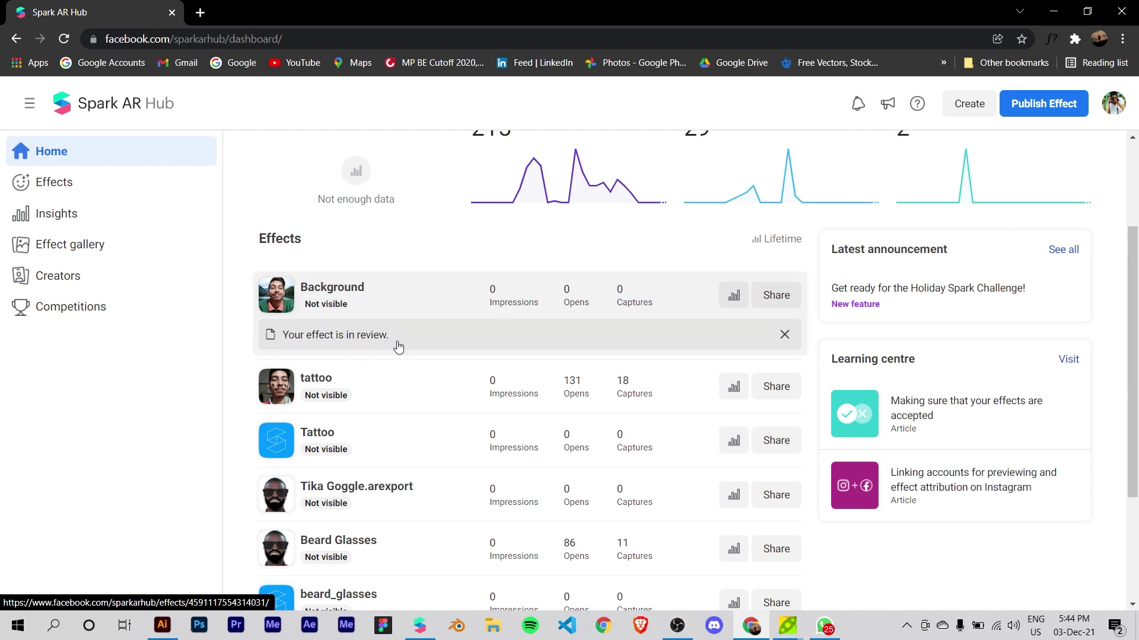
pyautogui.click(1053, 11)
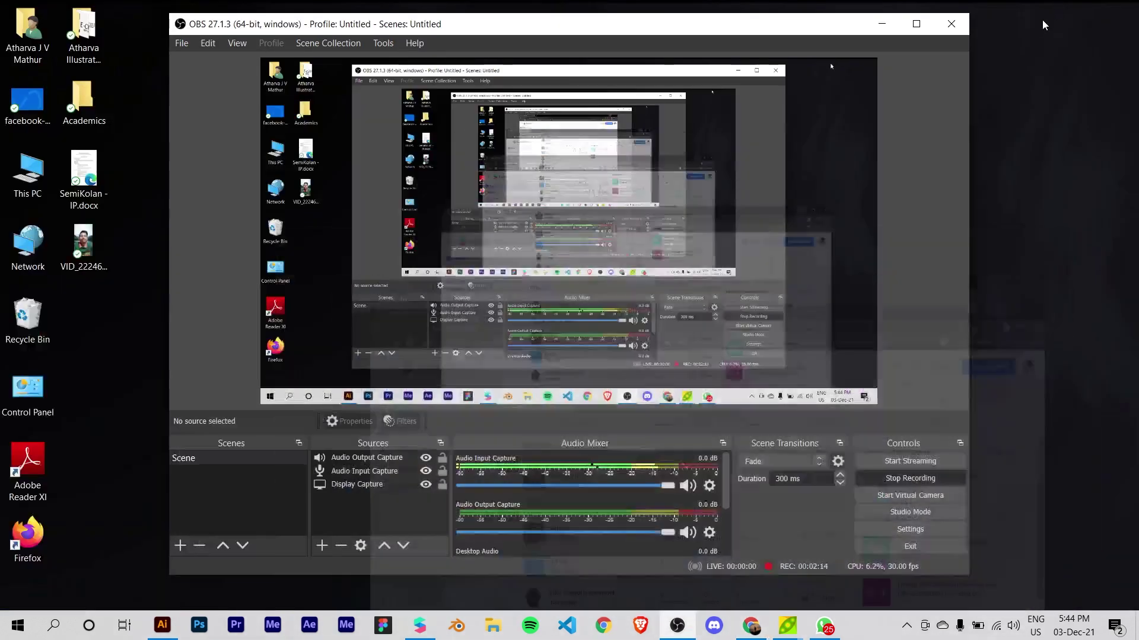
pyautogui.click(884, 25)
pyautogui.click(791, 90)
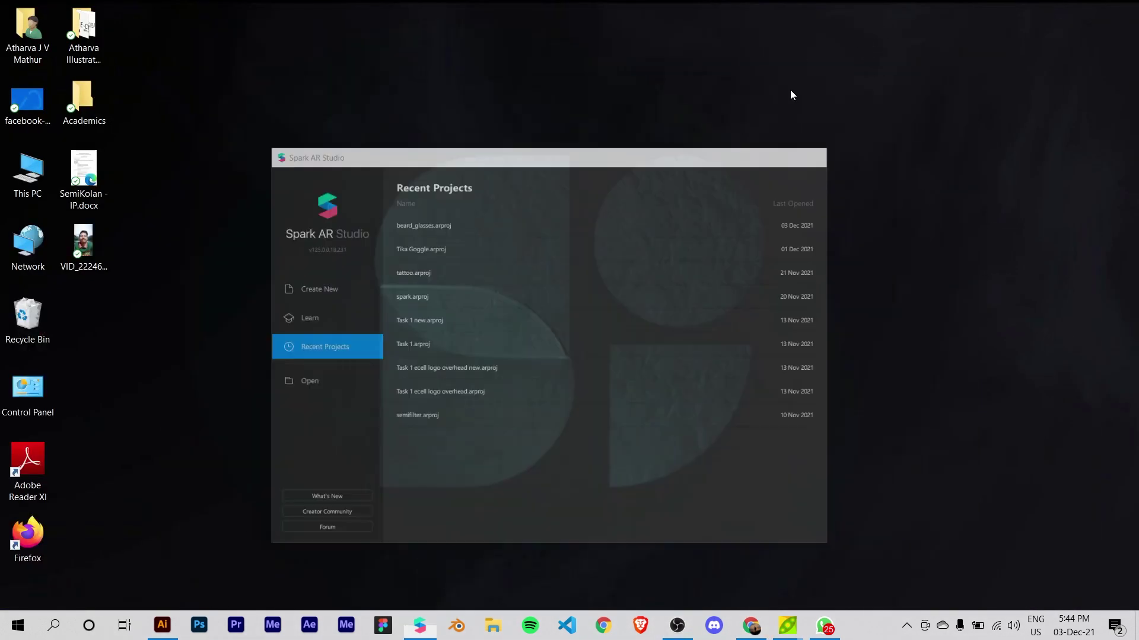